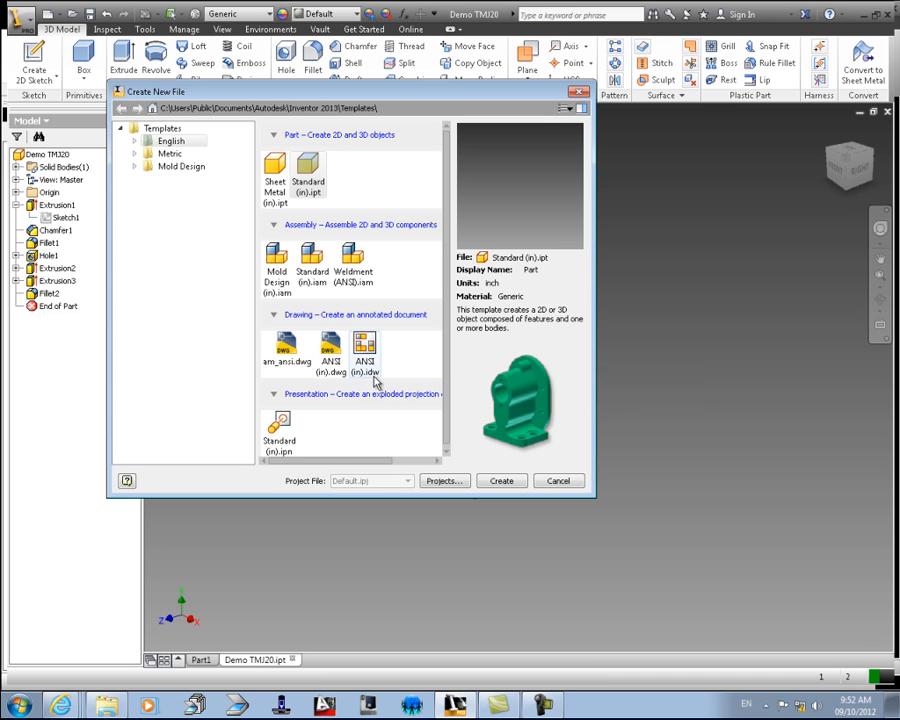
# Step: Create a drawing from the ANSI (in).idw template and start a base view of Demo TMJ20.ipt
pyautogui.doubleClick(366, 348)
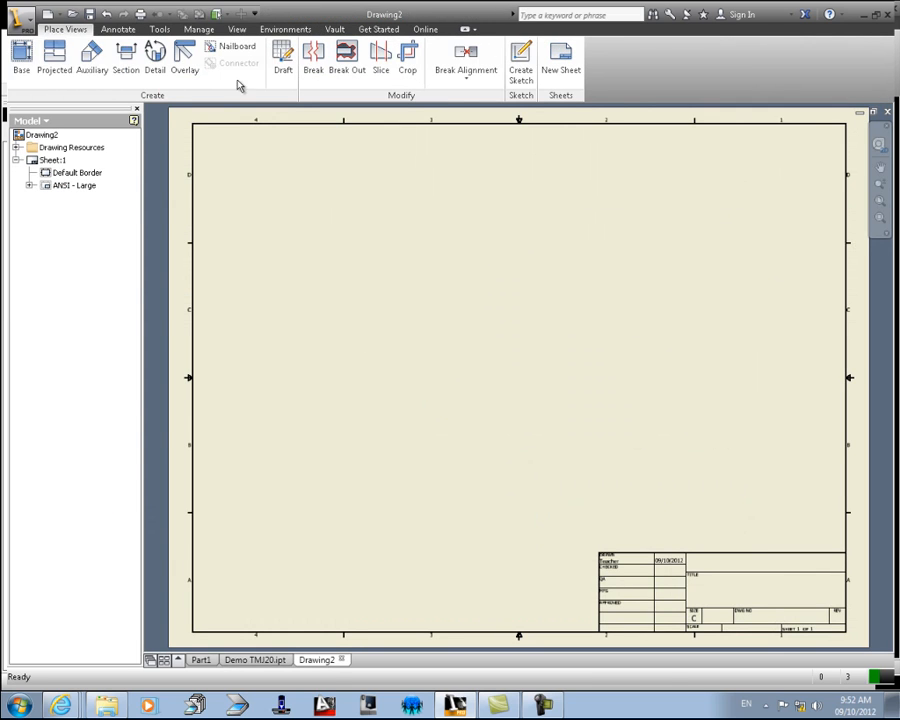
pyautogui.click(22, 57)
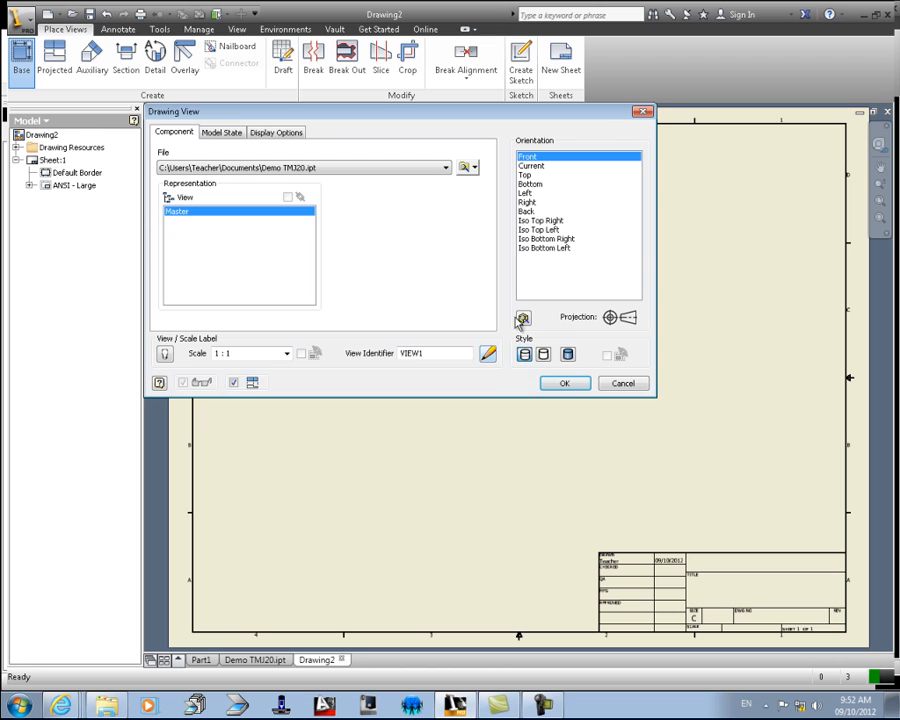
pyautogui.moveTo(466, 114)
pyautogui.mouseDown()
pyautogui.moveTo(400, 40)
pyautogui.moveTo(345, 23)
pyautogui.mouseUp()
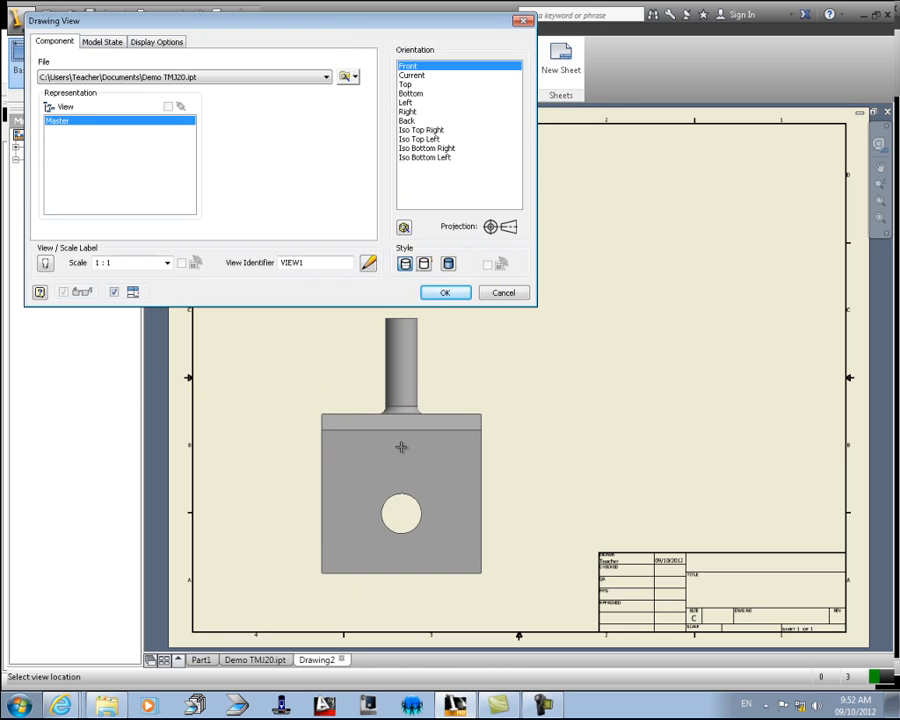
# Step: Define a custom view orientation by looking straight at the front face and rotating it 90 degrees to show the right side
pyautogui.click(405, 229)
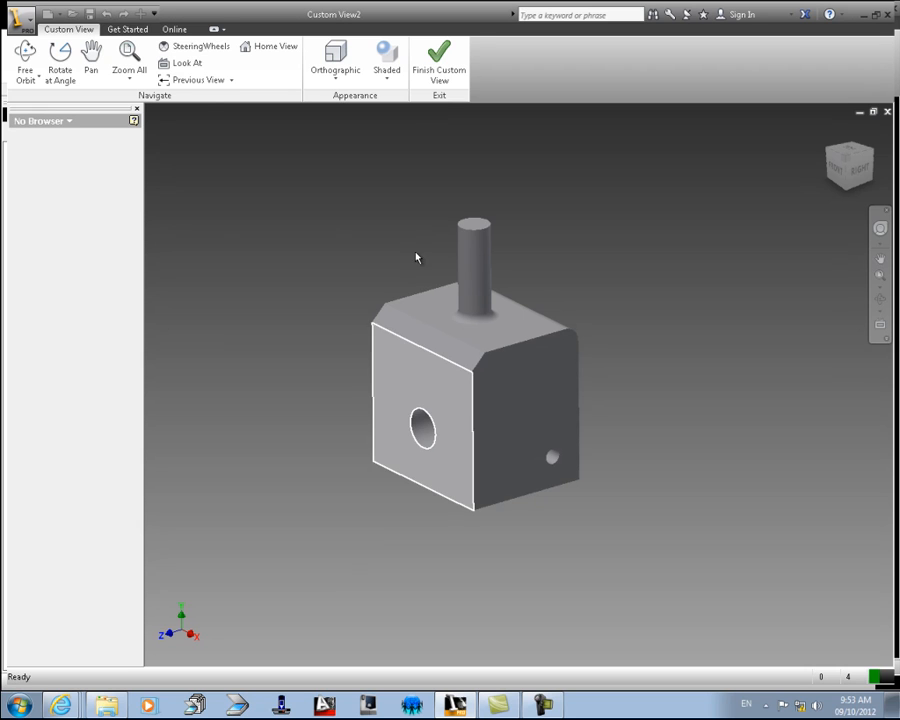
pyautogui.click(184, 64)
pyautogui.click(410, 387)
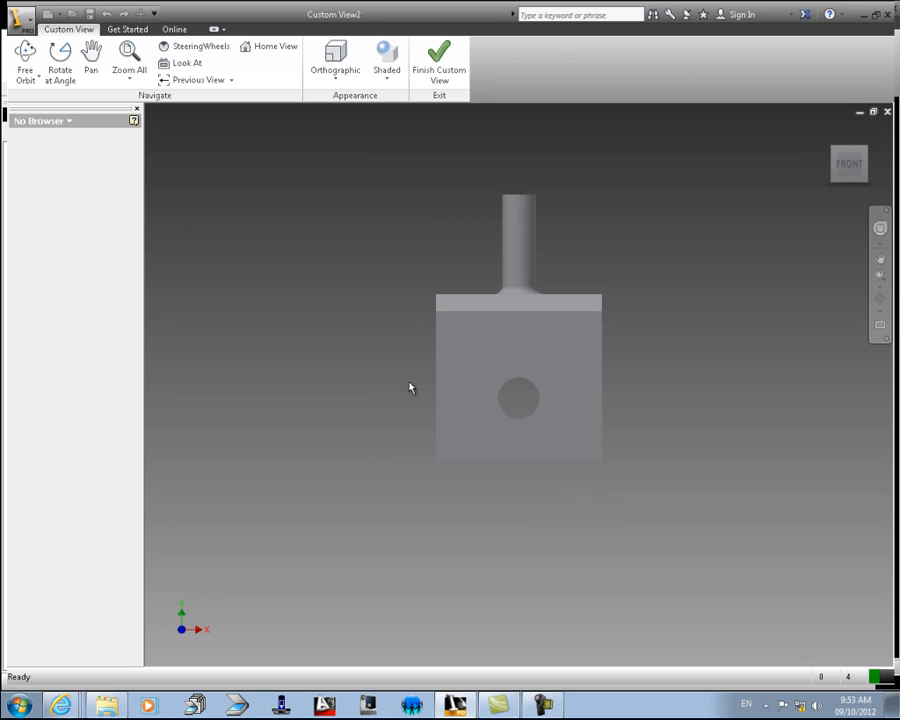
pyautogui.click(61, 60)
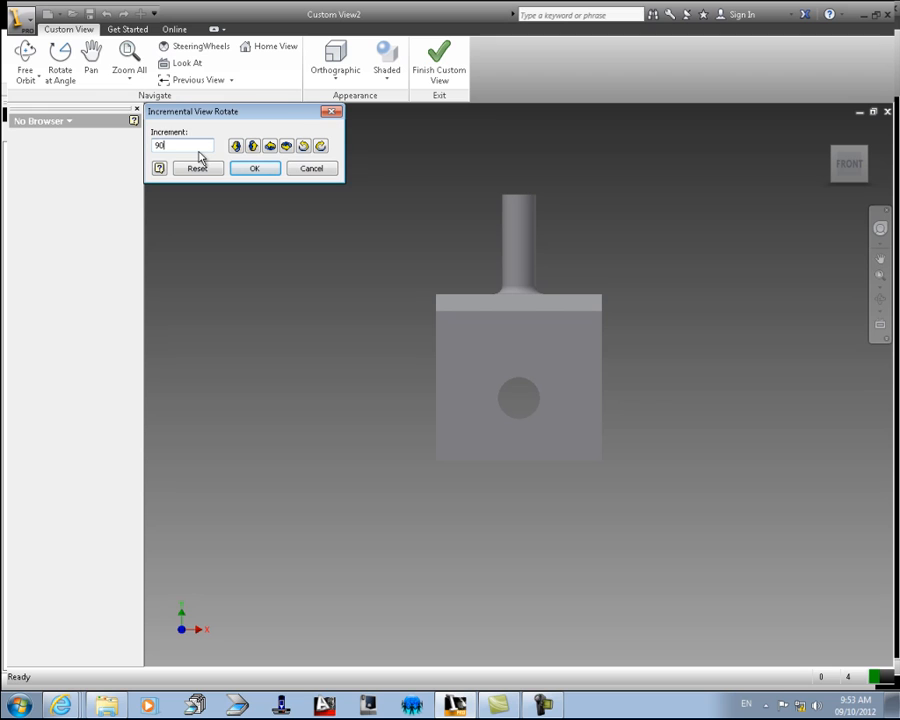
pyautogui.write('90')
pyautogui.click(269, 148)
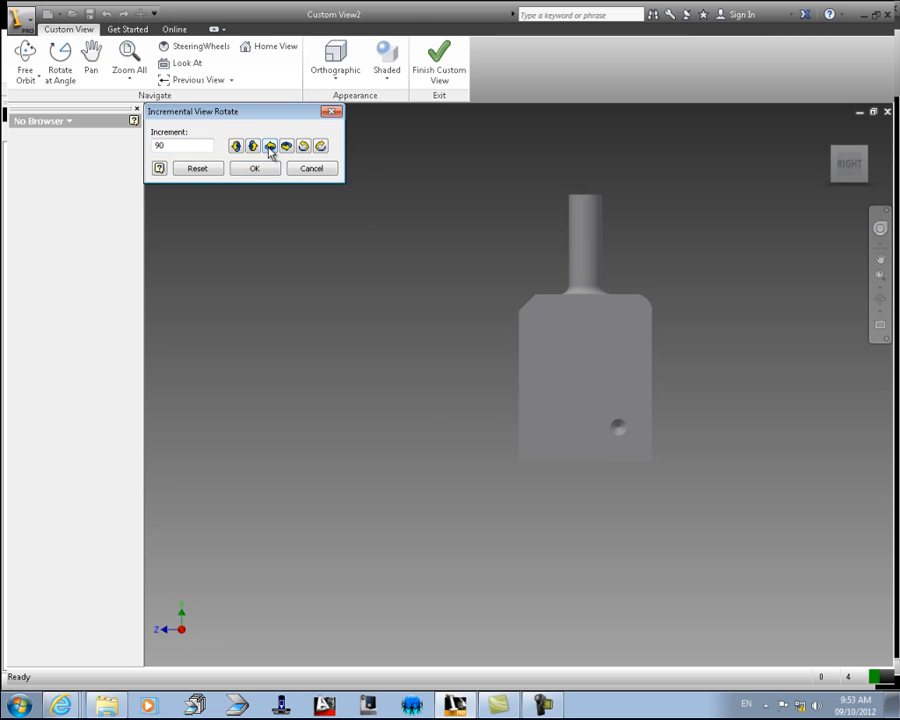
pyautogui.click(255, 170)
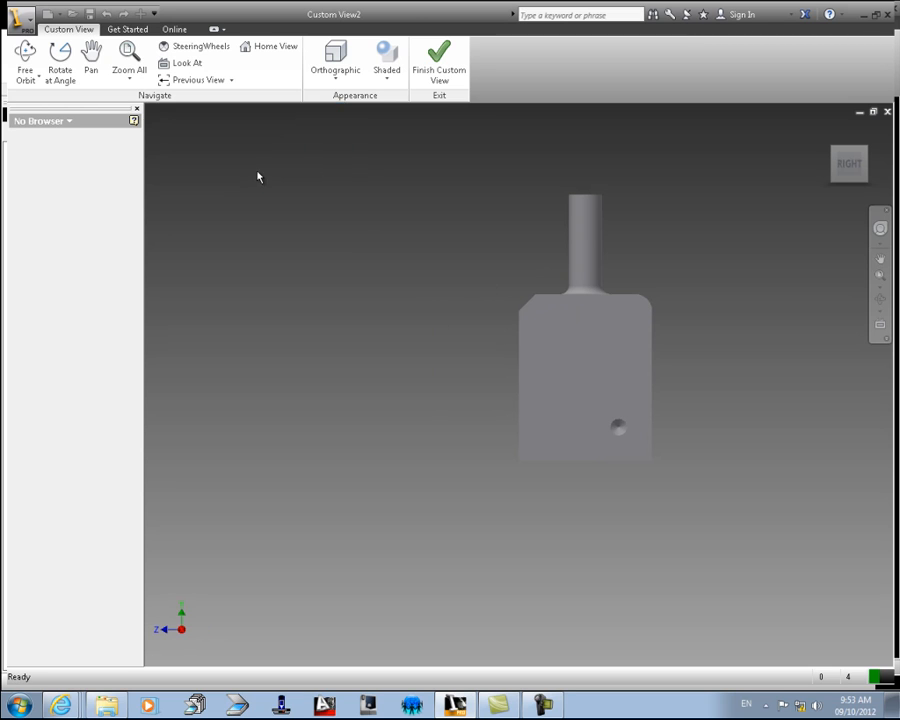
pyautogui.click(439, 60)
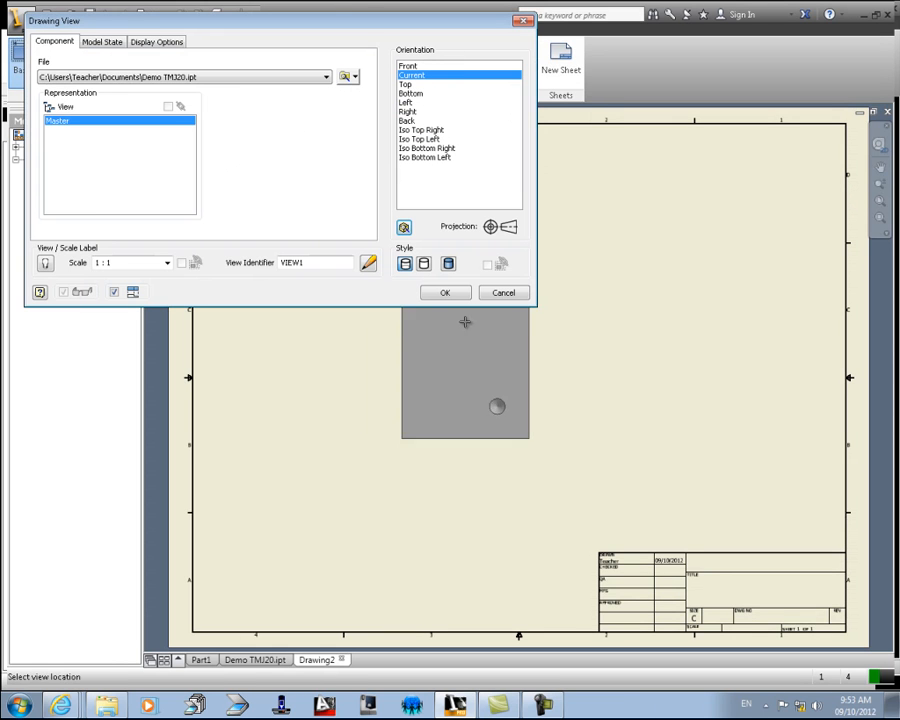
# Step: Set the base view scale to .5:1 and place the view in the lower-left area of the sheet
pyautogui.click(138, 263)
pyautogui.write('.5:1')
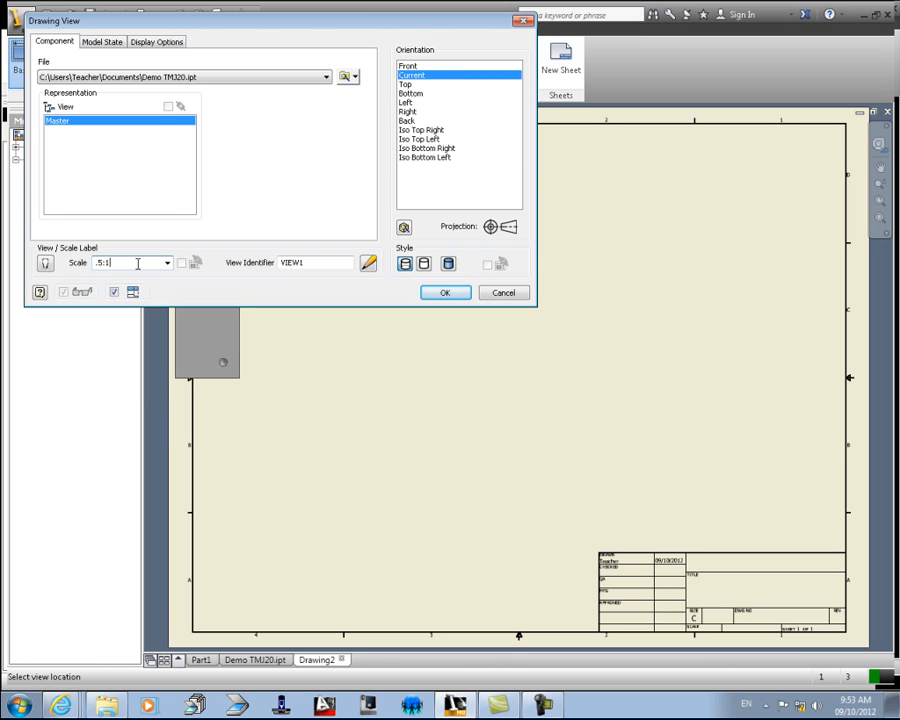
pyautogui.click(349, 411)
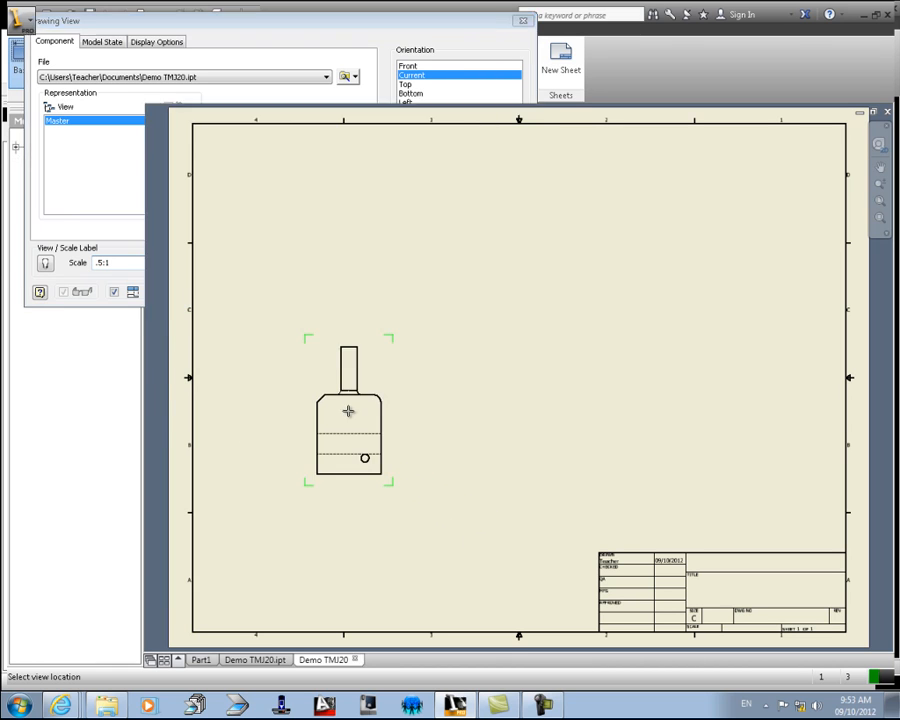
# Step: Create projected views to the right of and above the base view, plus an isometric view in the sheet's upper right
pyautogui.click(672, 410)
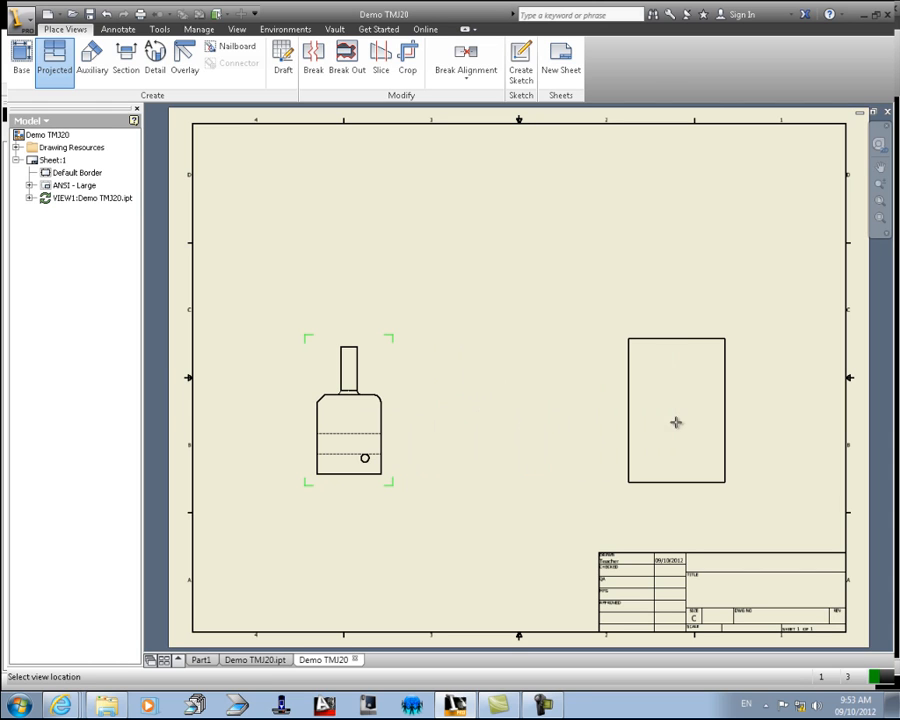
pyautogui.click(348, 208)
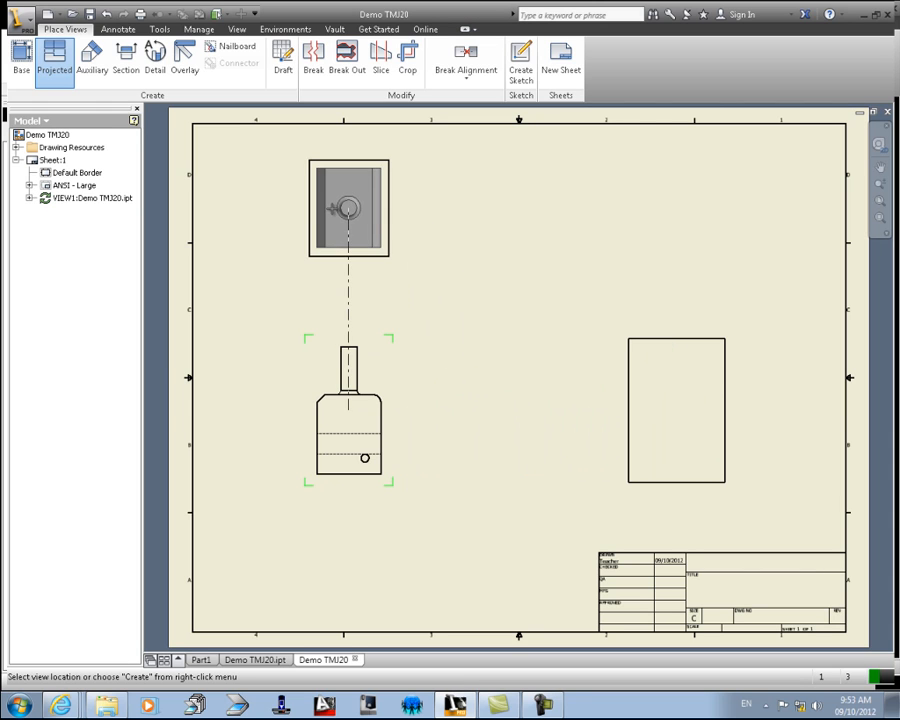
pyautogui.click(621, 207)
pyautogui.rightClick(610, 206)
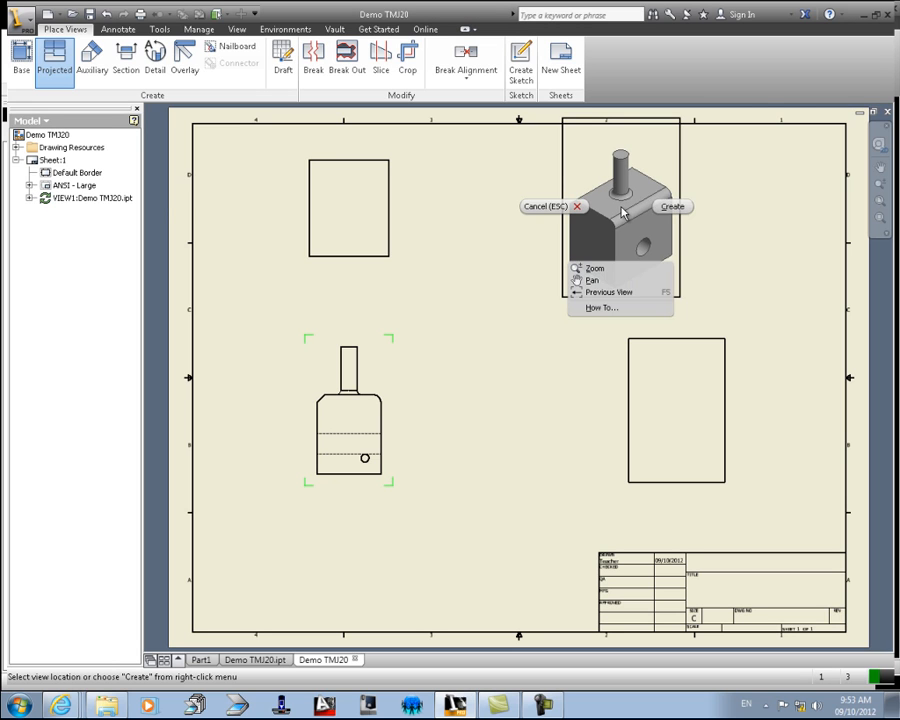
pyautogui.click(669, 208)
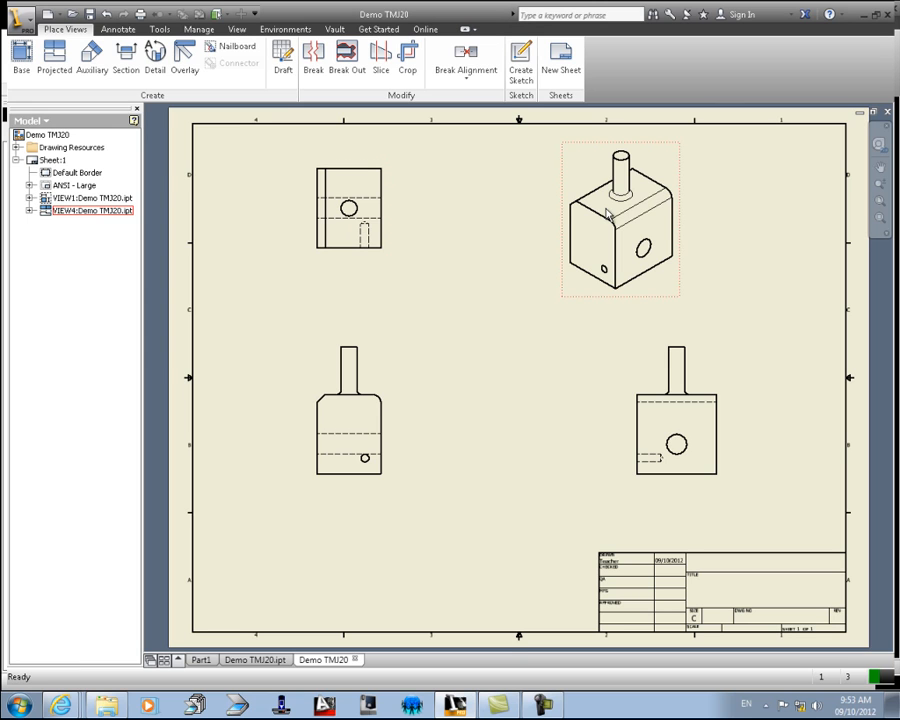
# Step: Set the display style of the isometric view to shaded
pyautogui.moveTo(613, 303); pyautogui.dragTo(564, 331)
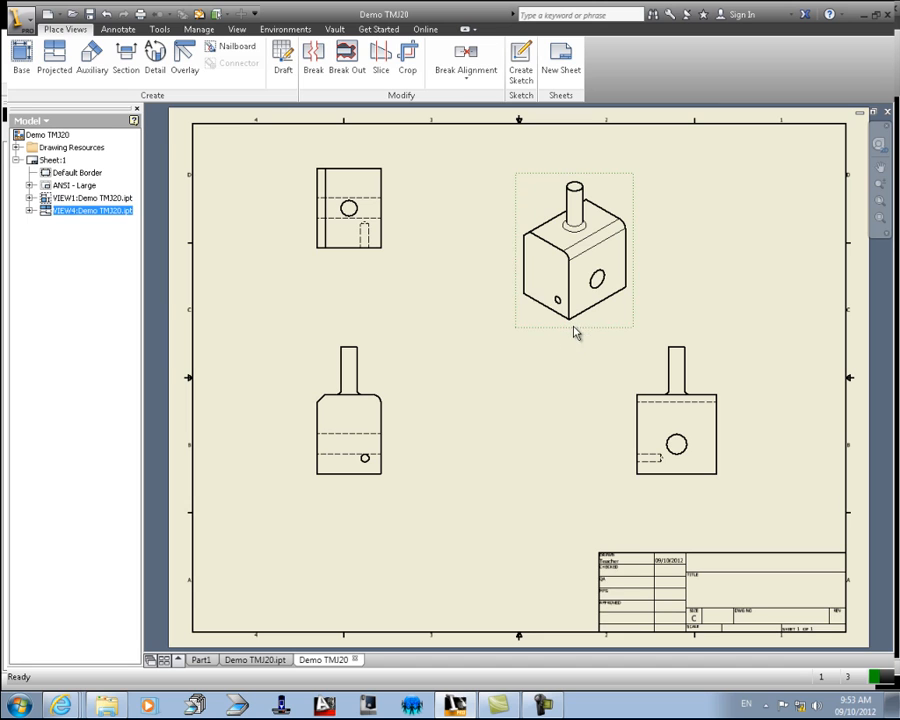
pyautogui.rightClick(575, 333)
pyautogui.click(569, 368)
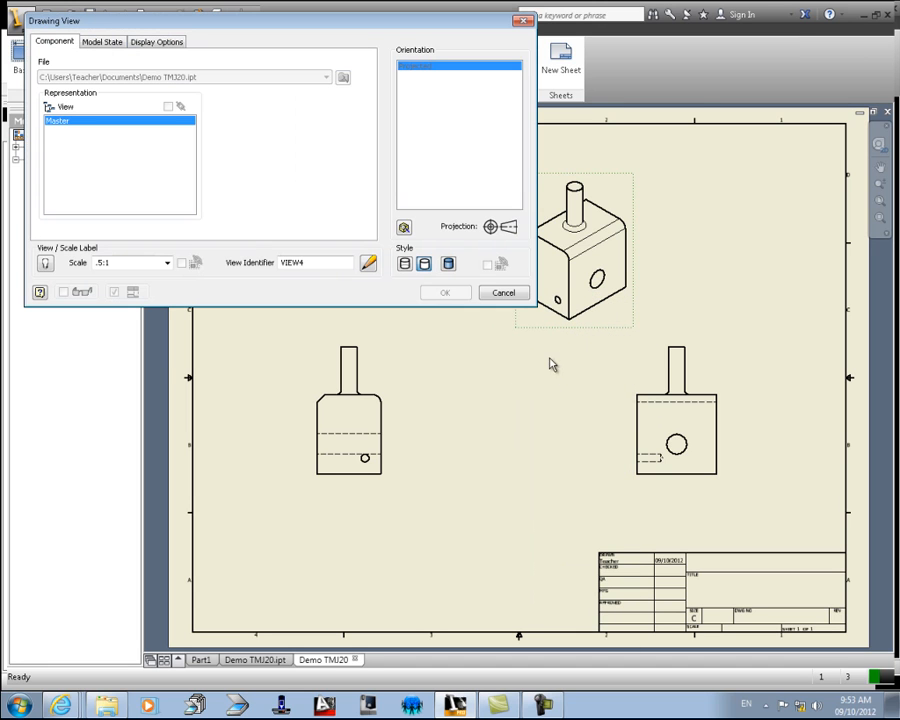
pyautogui.click(451, 265)
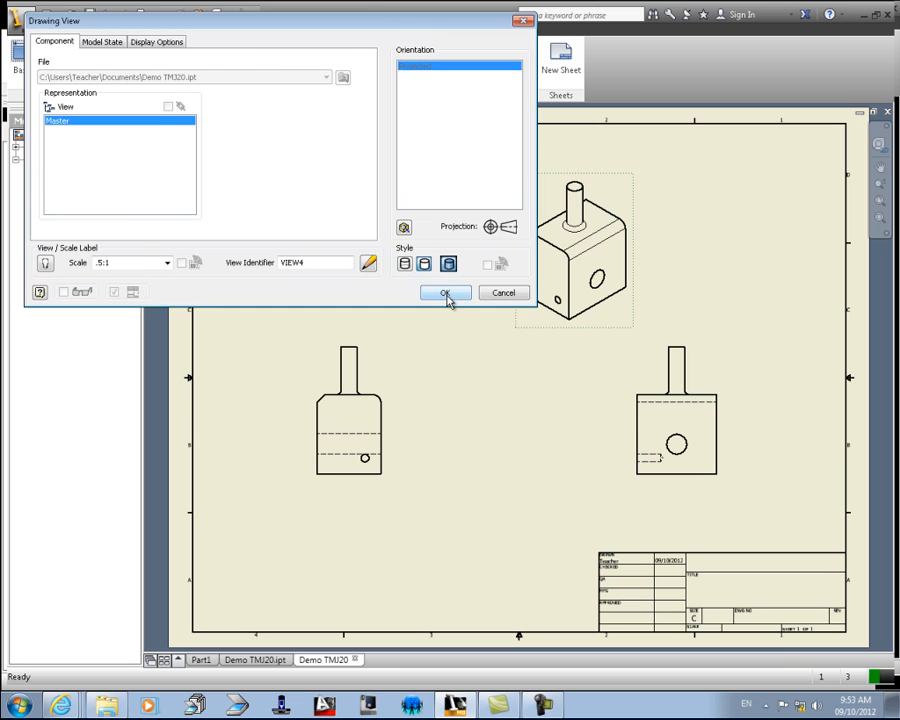
pyautogui.click(446, 294)
# Step: Reposition the isometric view in the sheet's upper-right area and shift the base view slightly down and to the right
pyautogui.moveTo(631, 278)
pyautogui.mouseDown()
pyautogui.moveTo(692, 260)
pyautogui.moveTo(533, 376)
pyautogui.mouseUp()
pyautogui.moveTo(384, 480); pyautogui.dragTo(402, 508)
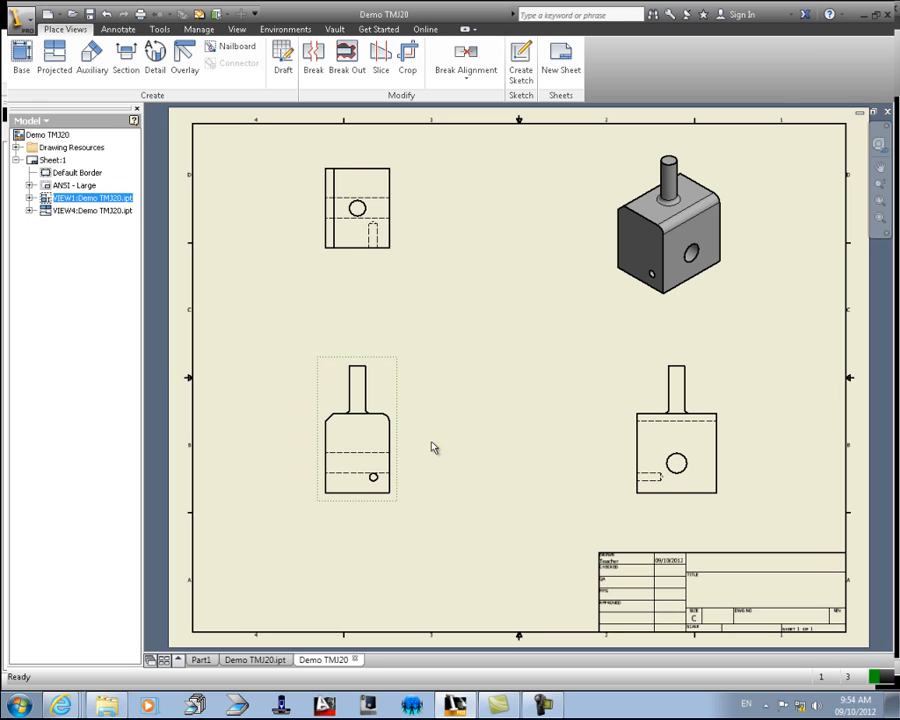
# Step: Dimension the bottom edge of the base view, placing the dimension just below it
pyautogui.click(117, 29)
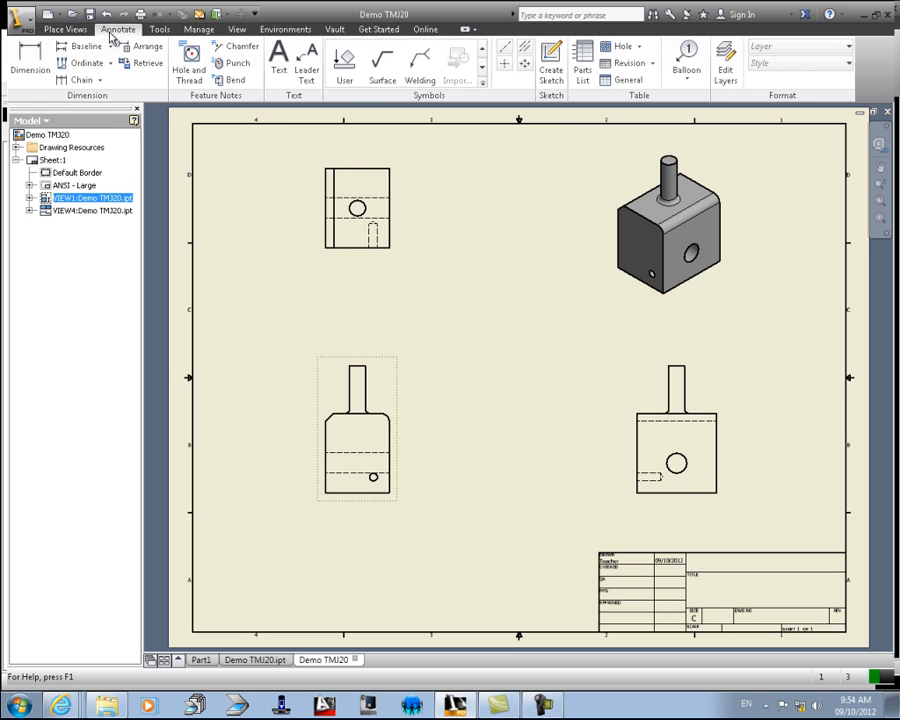
pyautogui.click(30, 50)
pyautogui.click(362, 491)
pyautogui.click(366, 509)
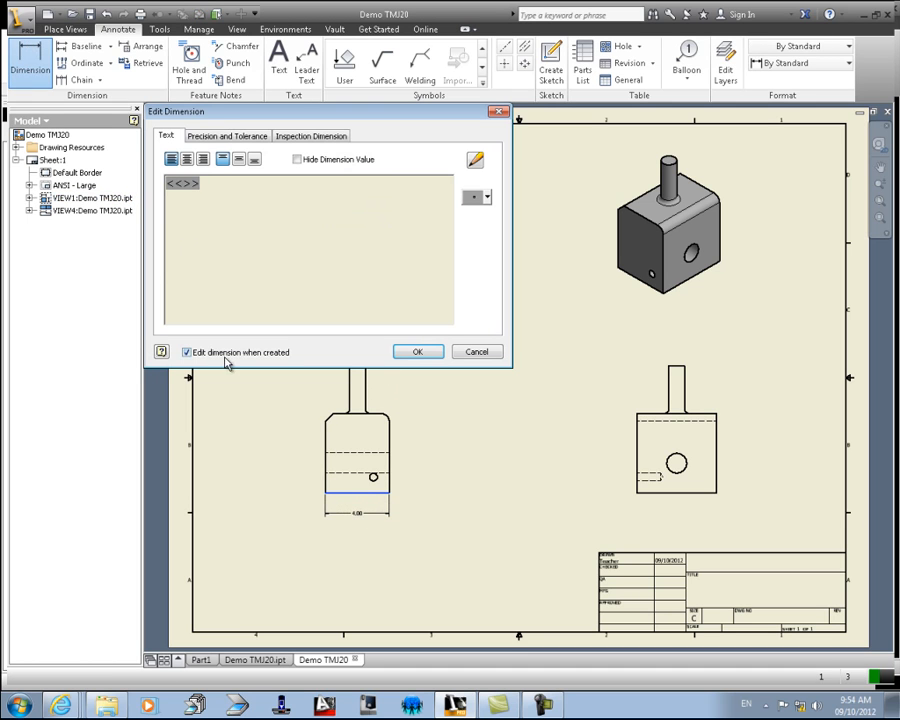
pyautogui.click(418, 353)
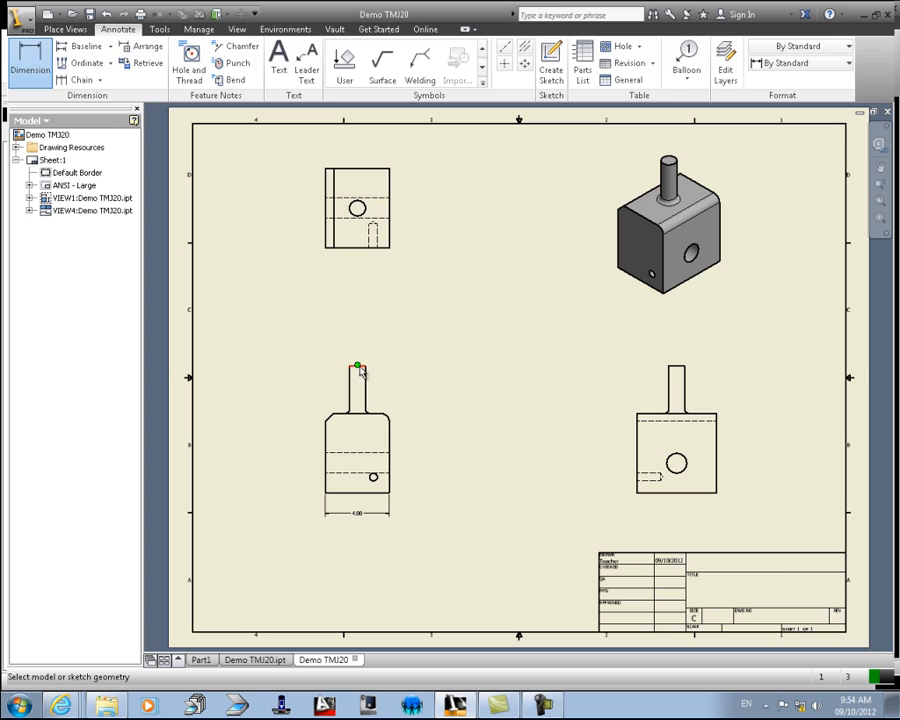
# Step: Dimension the diameter of the central circle in the top view, placing the text above and to the right of the view
pyautogui.click(362, 217)
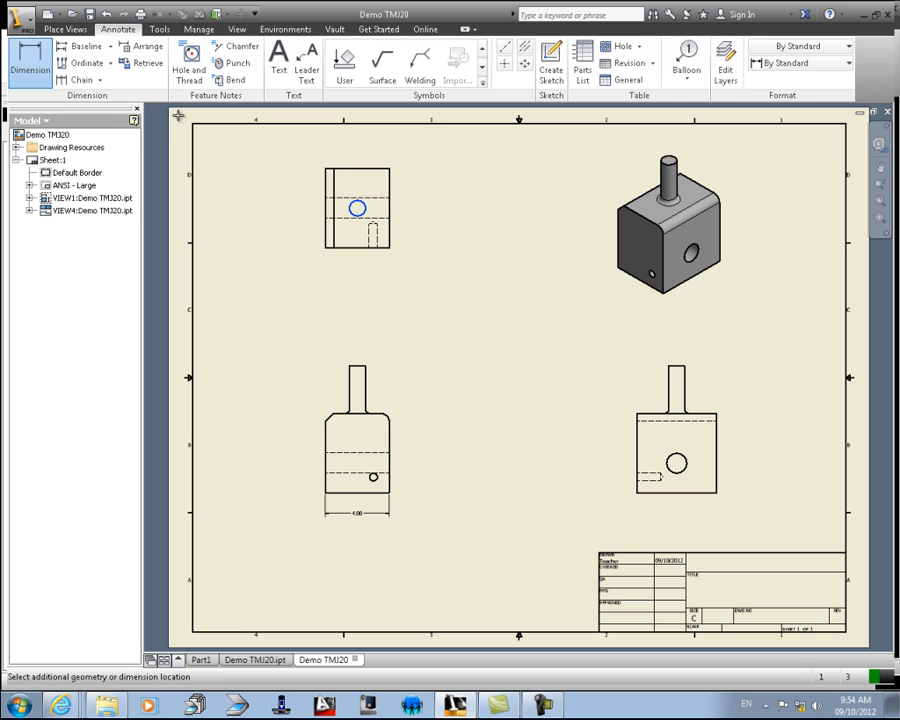
pyautogui.scroll(3, 407, 213)
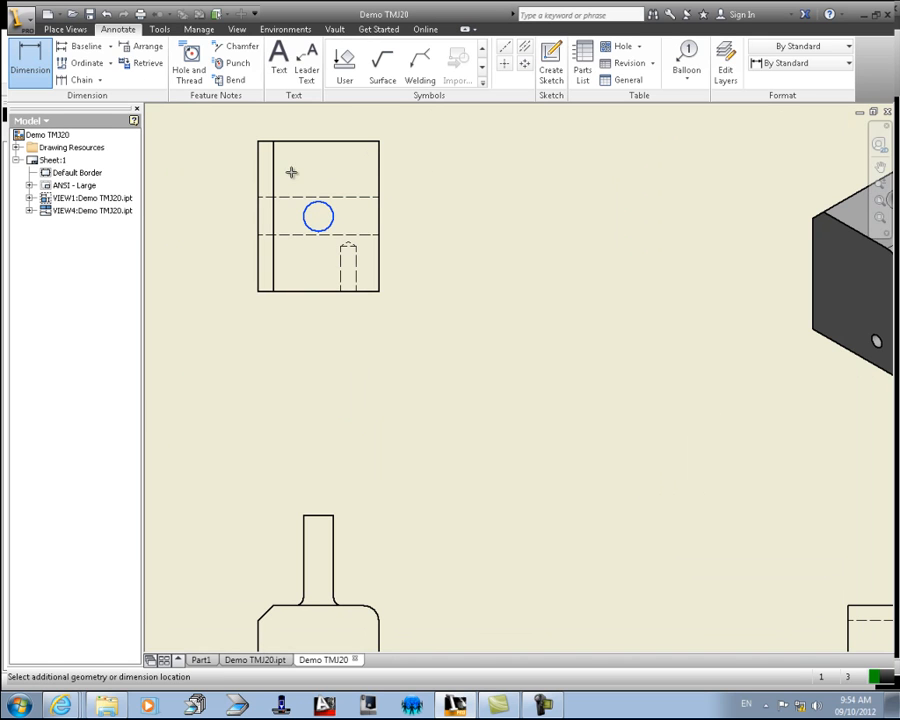
pyautogui.click(30, 62)
pyautogui.click(333, 214)
pyautogui.click(430, 164)
# Step: Add a hole note to the small hole in the base view, placing its text to the right of the view
pyautogui.scroll(-5, 444, 307)
pyautogui.scroll(2, 416, 267)
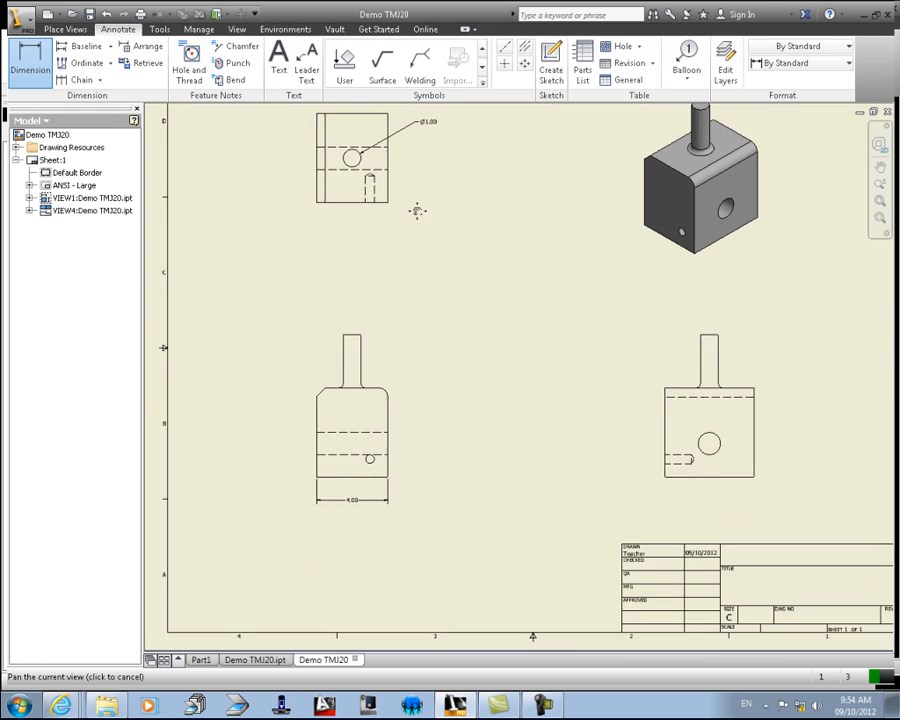
pyautogui.scroll(1, 382, 167)
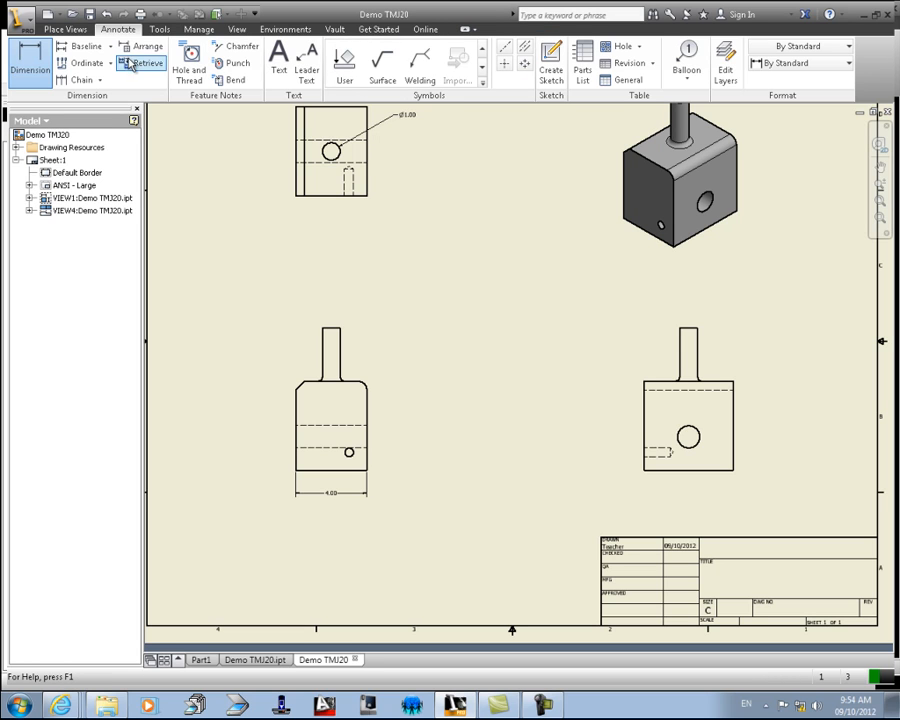
pyautogui.click(192, 66)
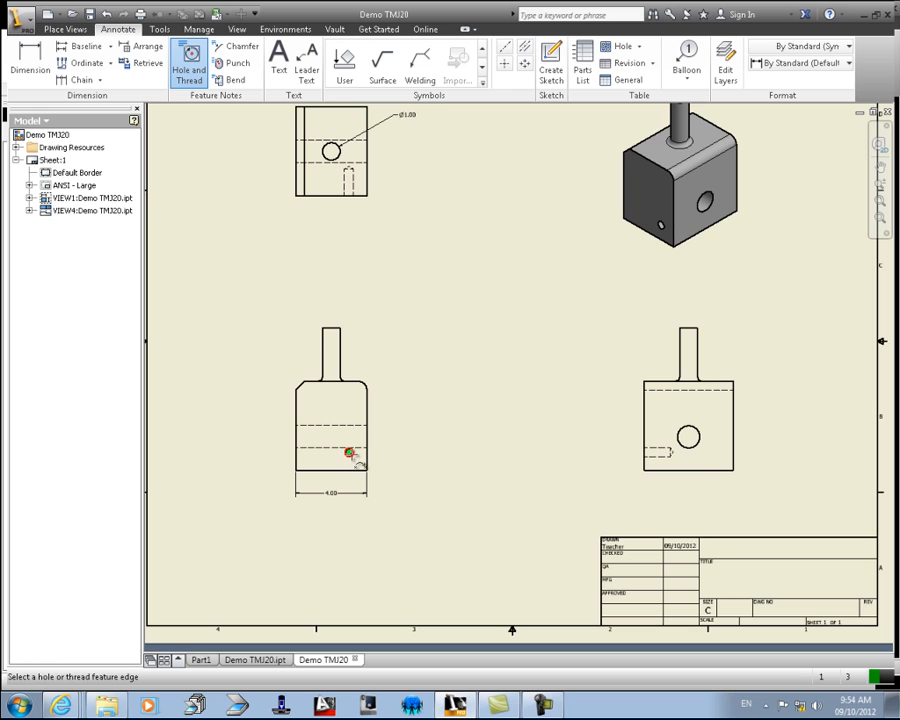
pyautogui.scroll(5, 350, 455)
pyautogui.click(358, 416)
pyautogui.click(558, 304)
# Step: Dimension the bottom edge of the right-hand projected view, placing the dimension just below it
pyautogui.scroll(-4, 562, 340)
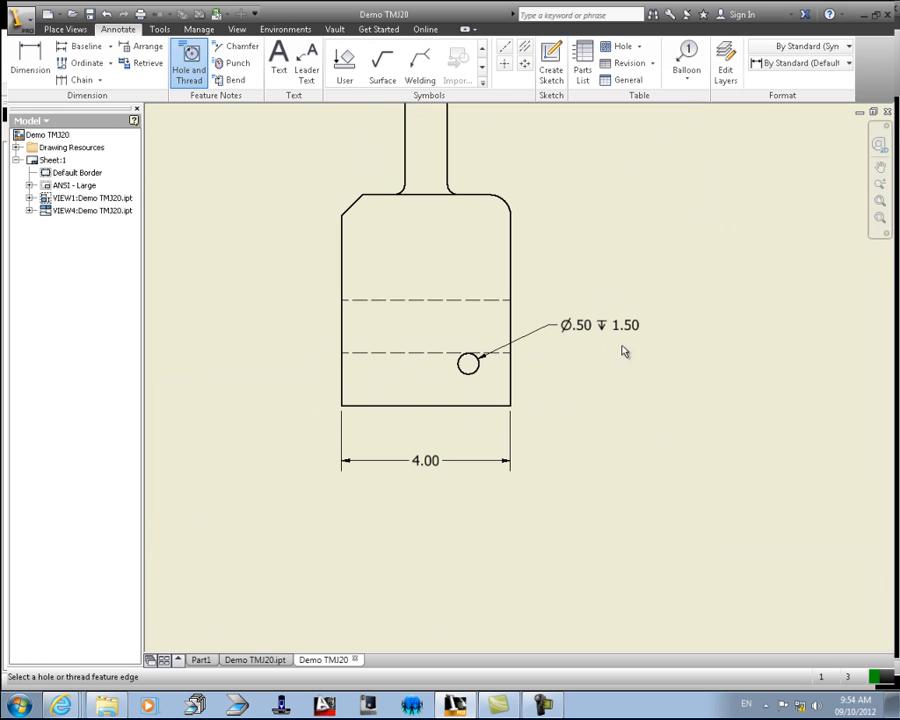
pyautogui.scroll(-5, 623, 351)
pyautogui.moveTo(362, 401); pyautogui.dragTo(410, 393, button='middle')
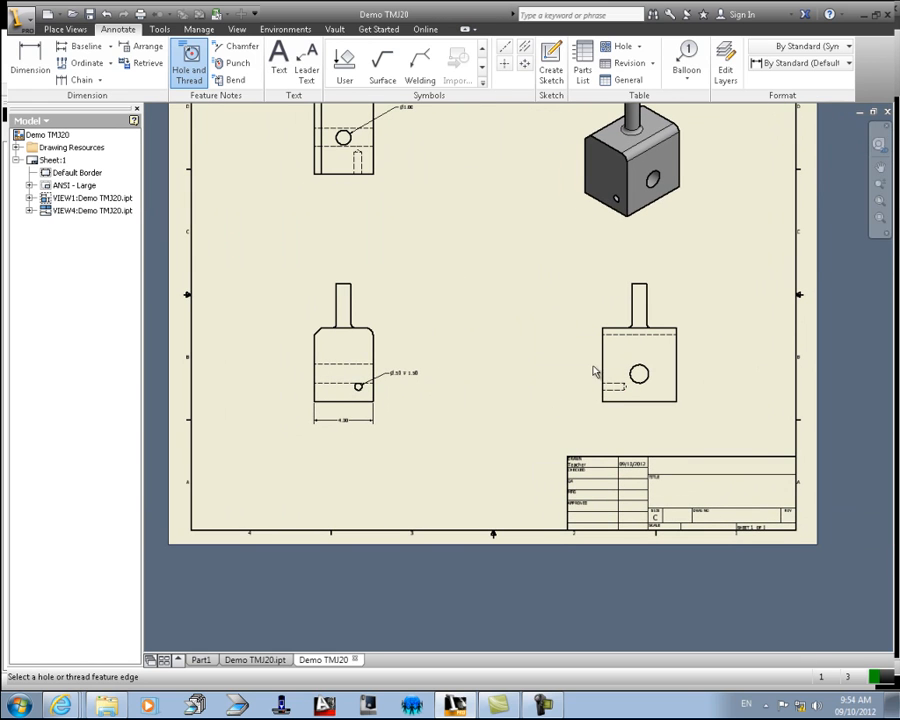
pyautogui.click(34, 62)
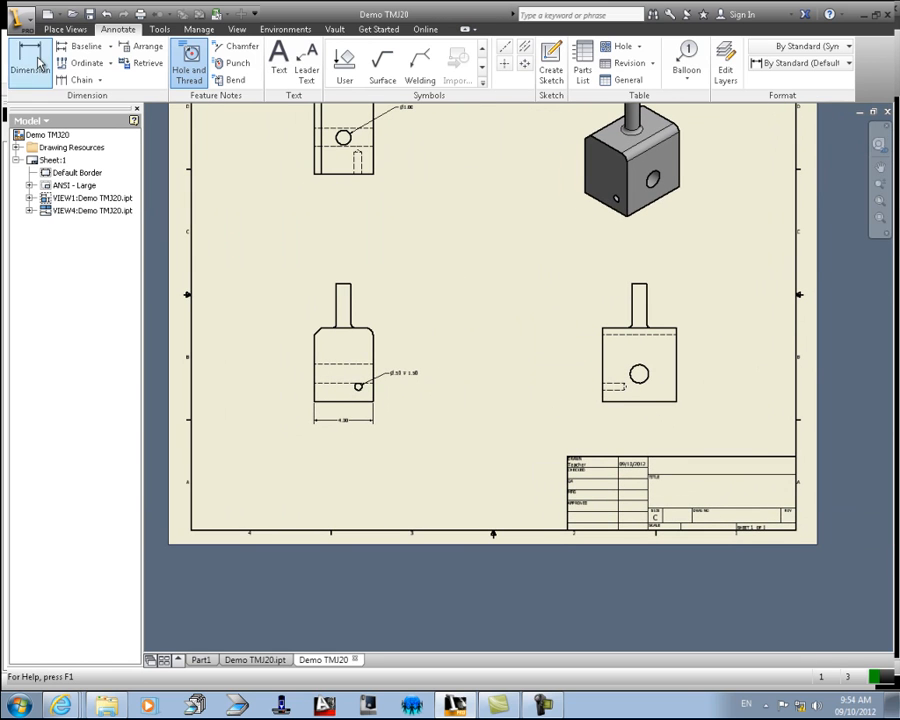
pyautogui.click(645, 410)
pyautogui.click(643, 422)
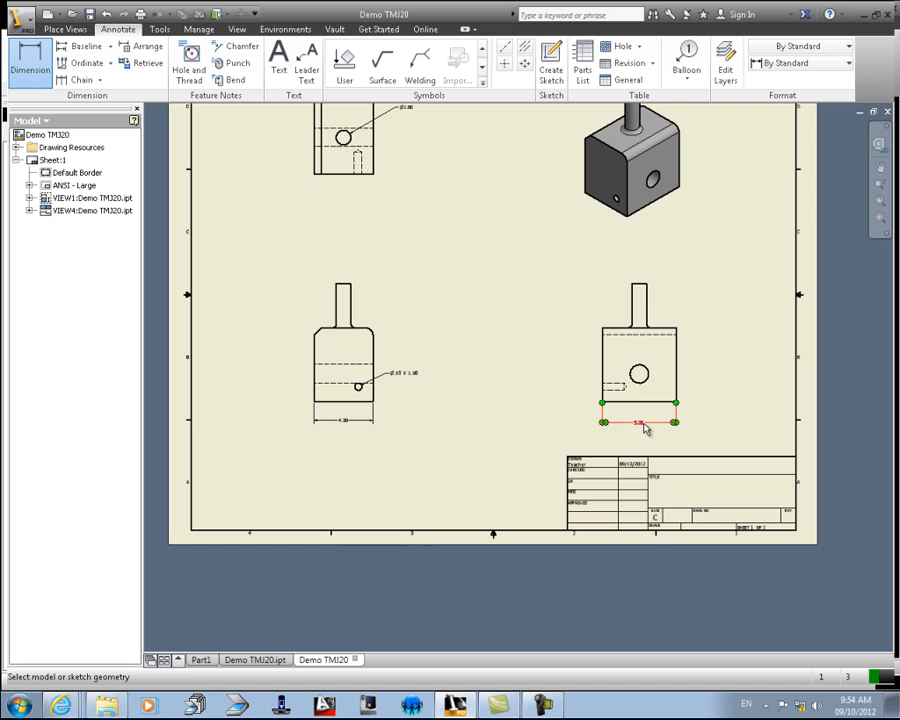
pyautogui.press('Escape')
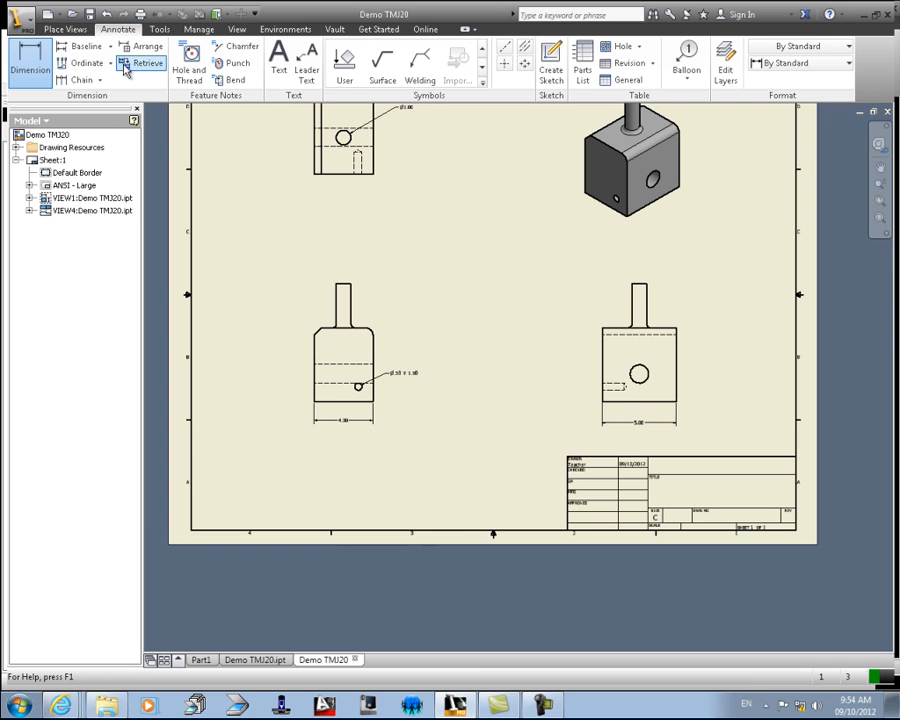
# Step: Dimension the radius of the rounded upper-right corner in the base view, placing the text above and to its right
pyautogui.click(34, 62)
pyautogui.scroll(5, 360, 330)
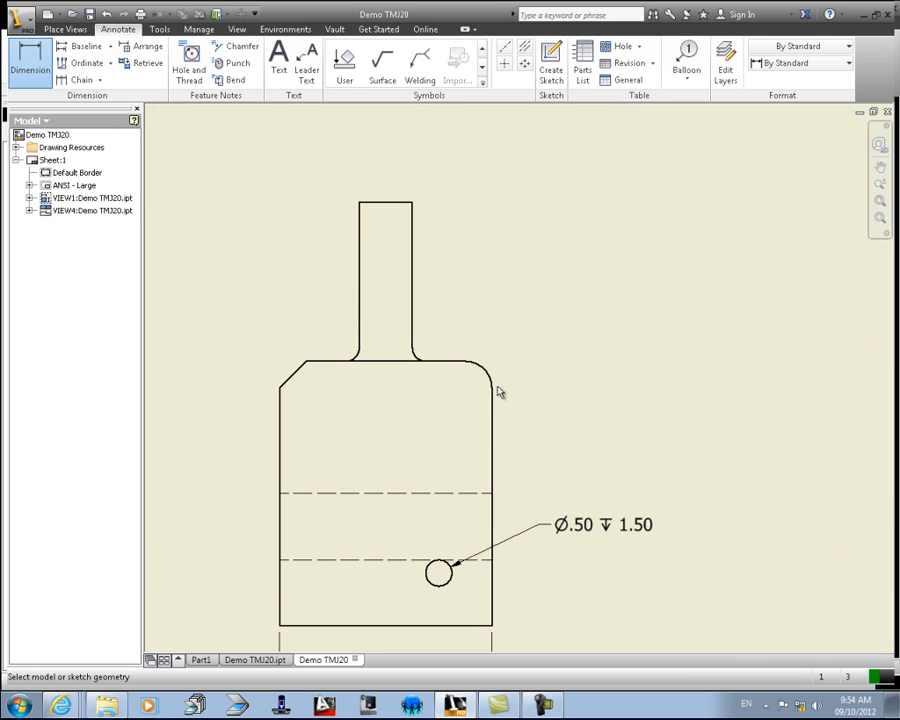
pyautogui.click(486, 373)
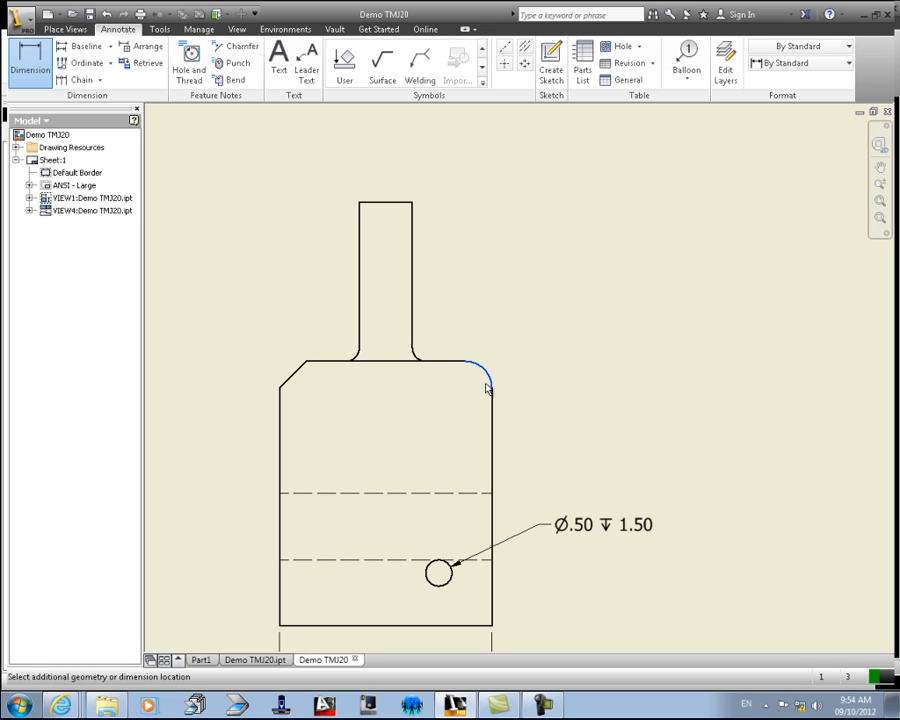
pyautogui.click(40, 69)
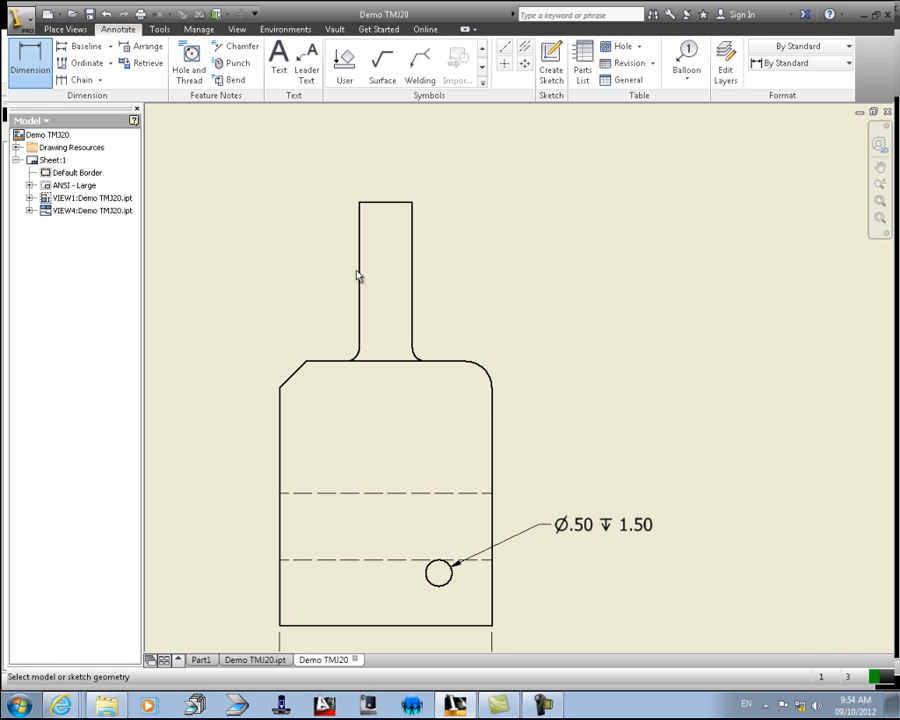
pyautogui.click(487, 376)
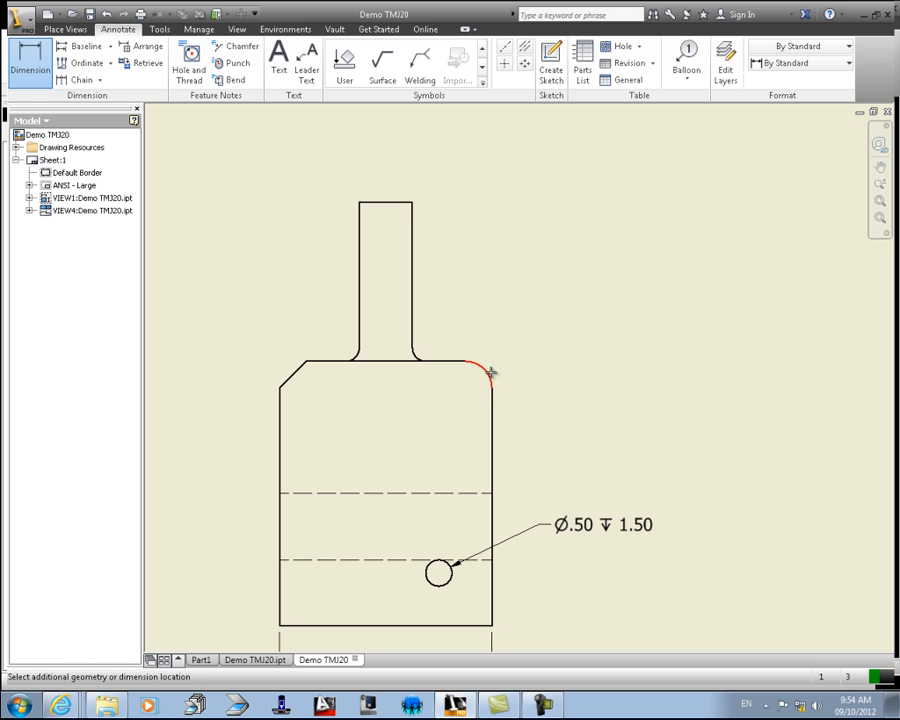
pyautogui.click(566, 309)
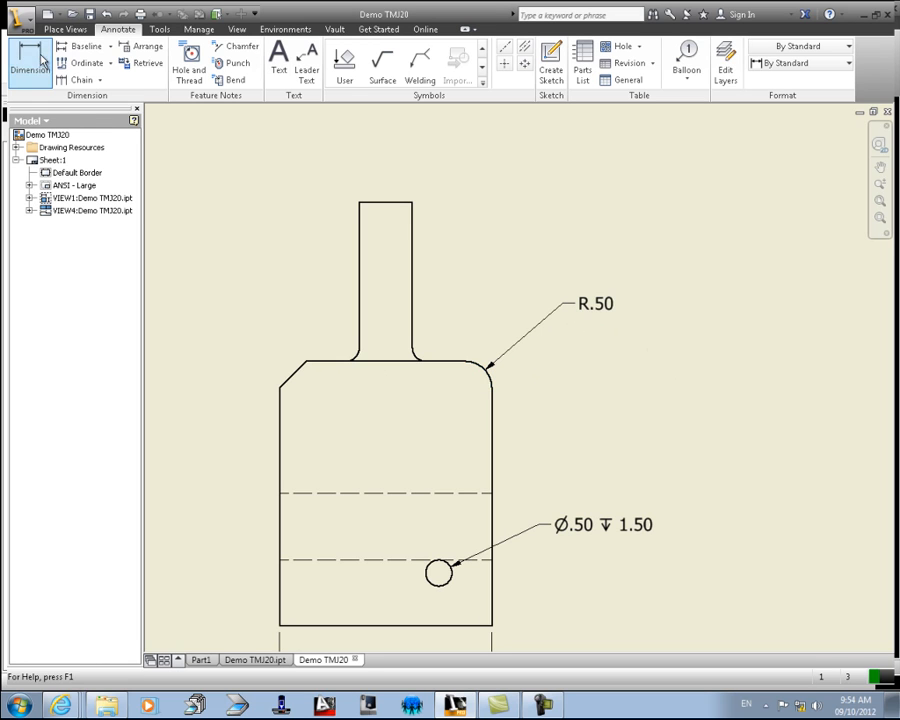
# Step: Dimension the angle between the left edge and the chamfer in the base view as 135°, placing it outside the corner
pyautogui.click(282, 408)
pyautogui.click(293, 374)
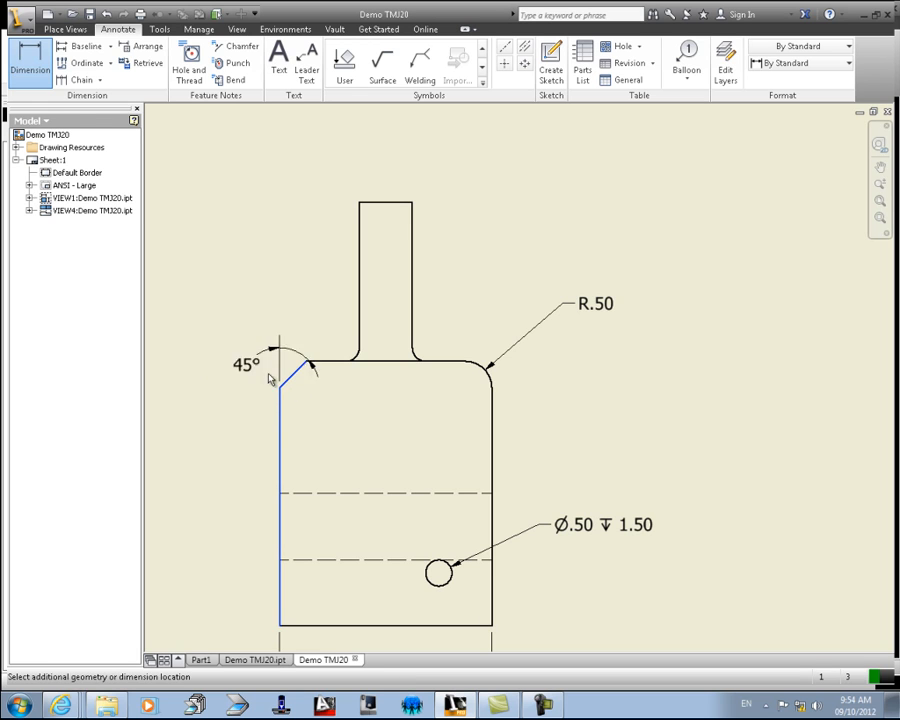
pyautogui.click(222, 342)
pyautogui.scroll(-3, 316, 337)
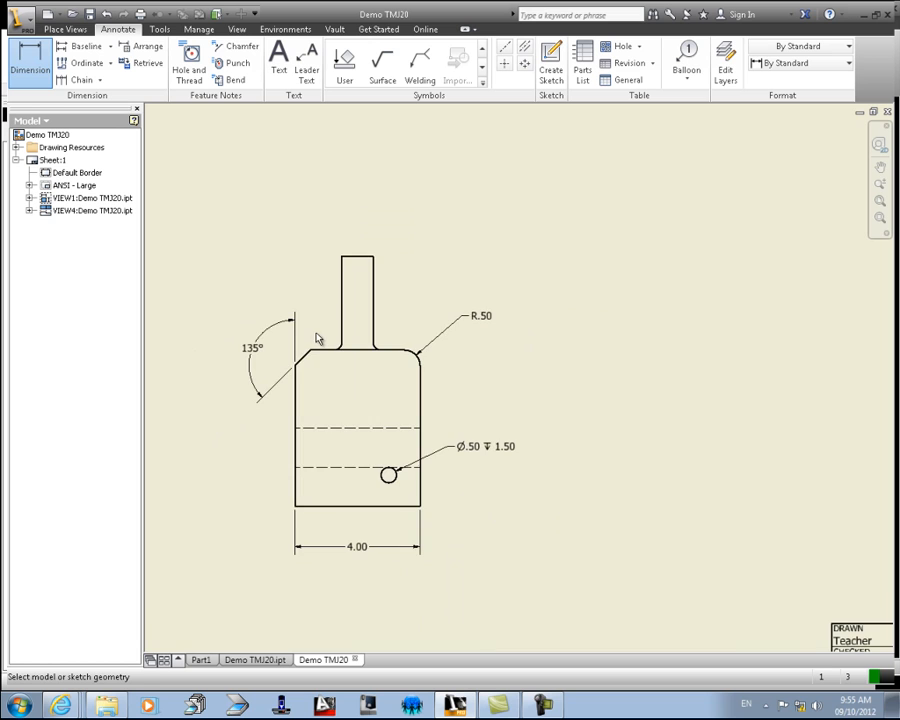
pyautogui.scroll(-3, 335, 360)
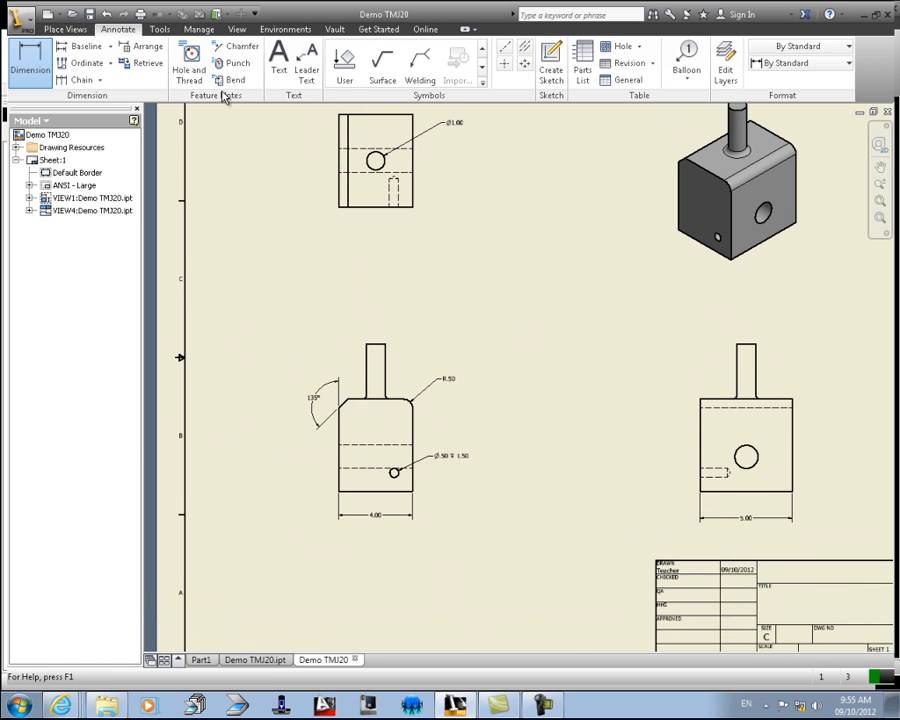
pyautogui.scroll(3, 378, 403)
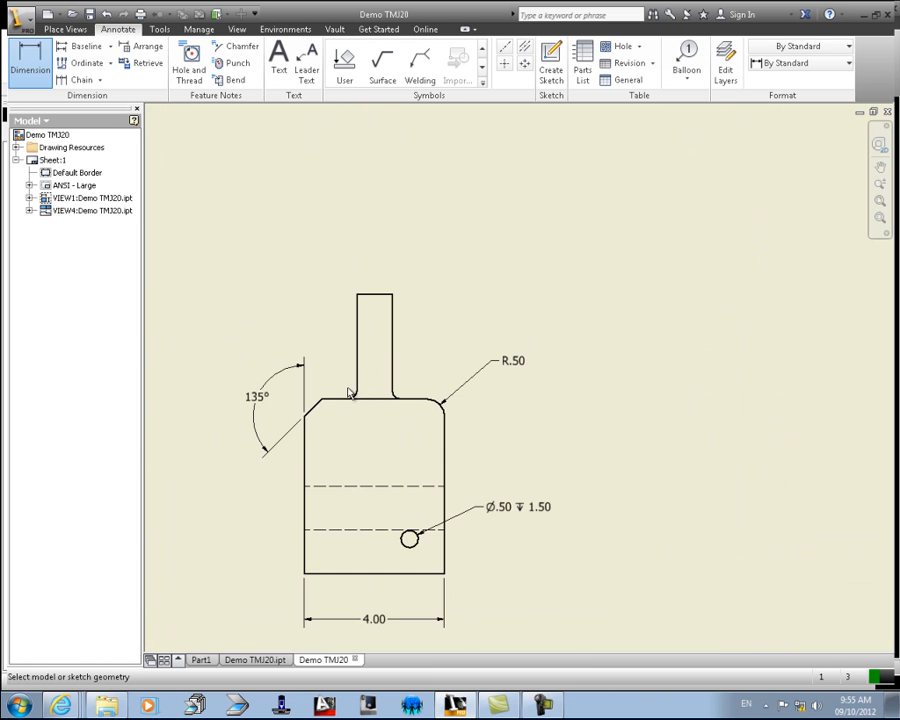
pyautogui.click(351, 393)
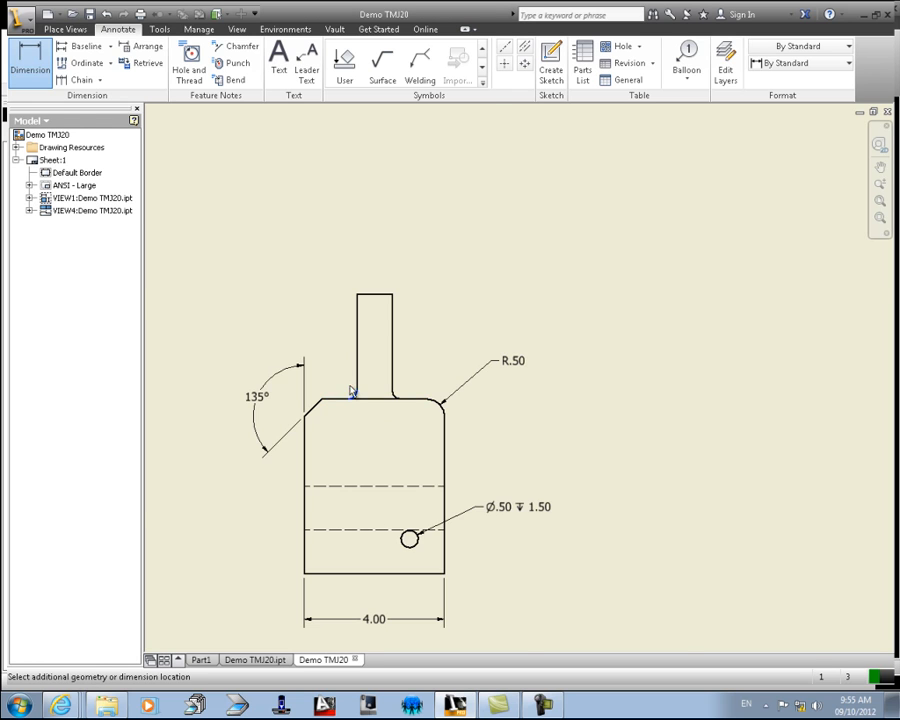
pyautogui.scroll(4, 351, 393)
pyautogui.click(362, 396)
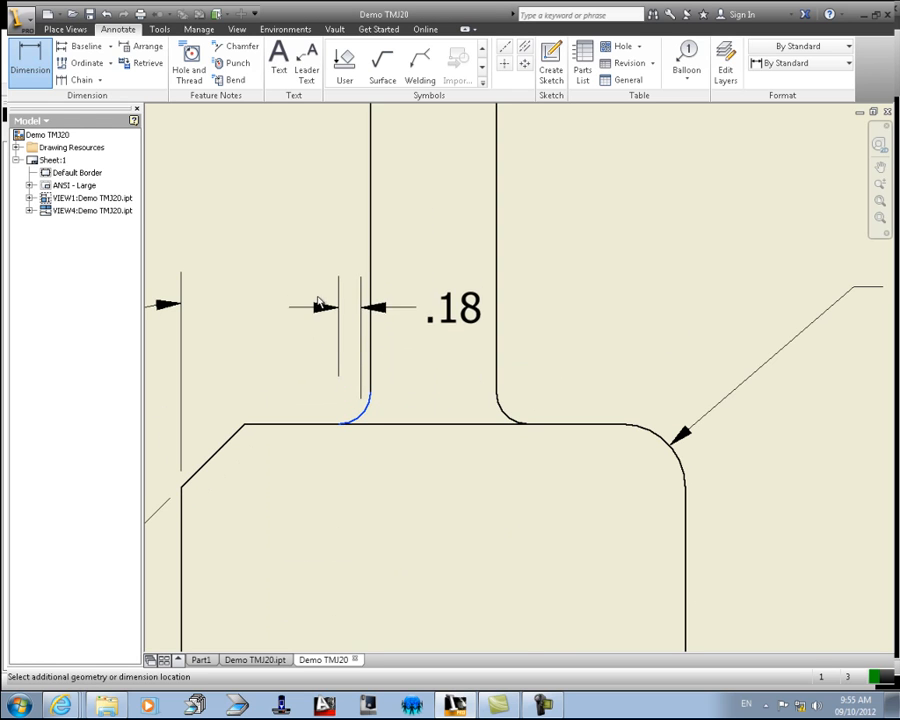
pyautogui.press('Escape')
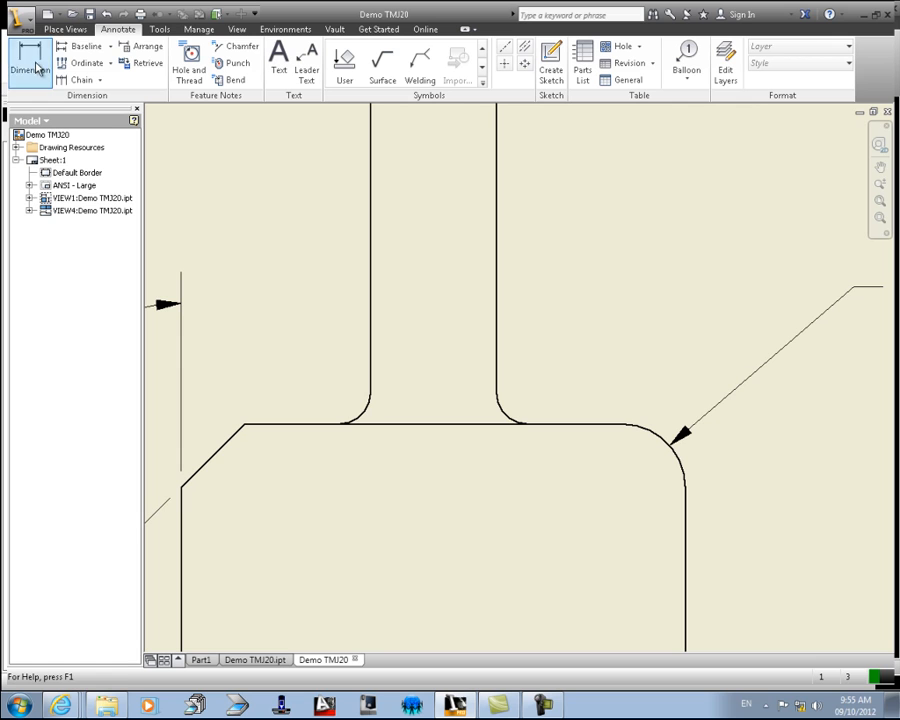
pyautogui.click(33, 66)
pyautogui.click(364, 425)
pyautogui.press('Escape')
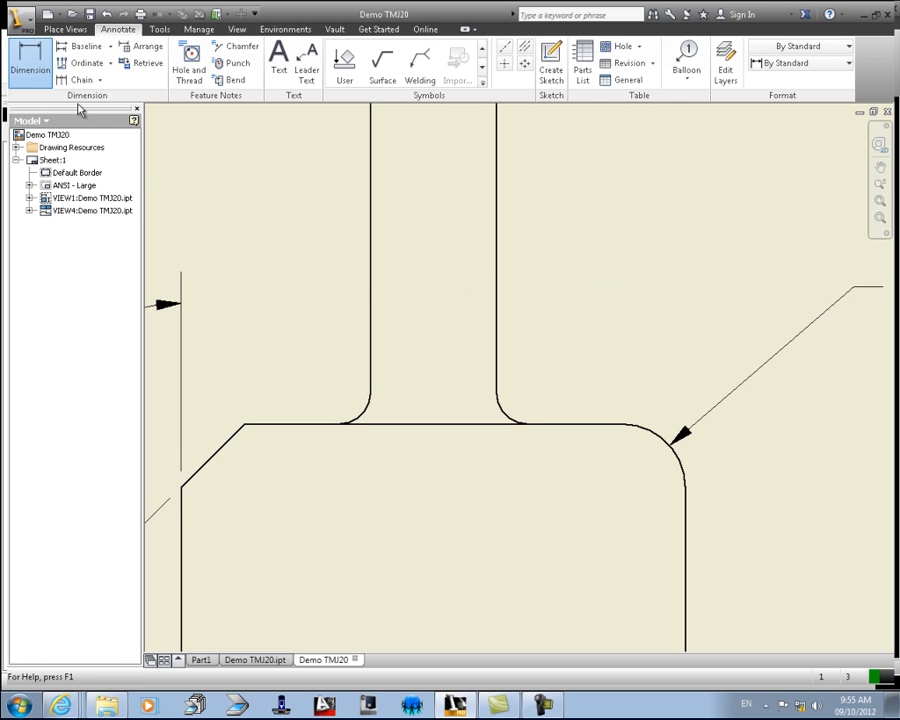
# Step: Dimension the radius of the left fillet at the foot of the post in the base view, placing the text above it
pyautogui.press('d')
pyautogui.click(355, 415)
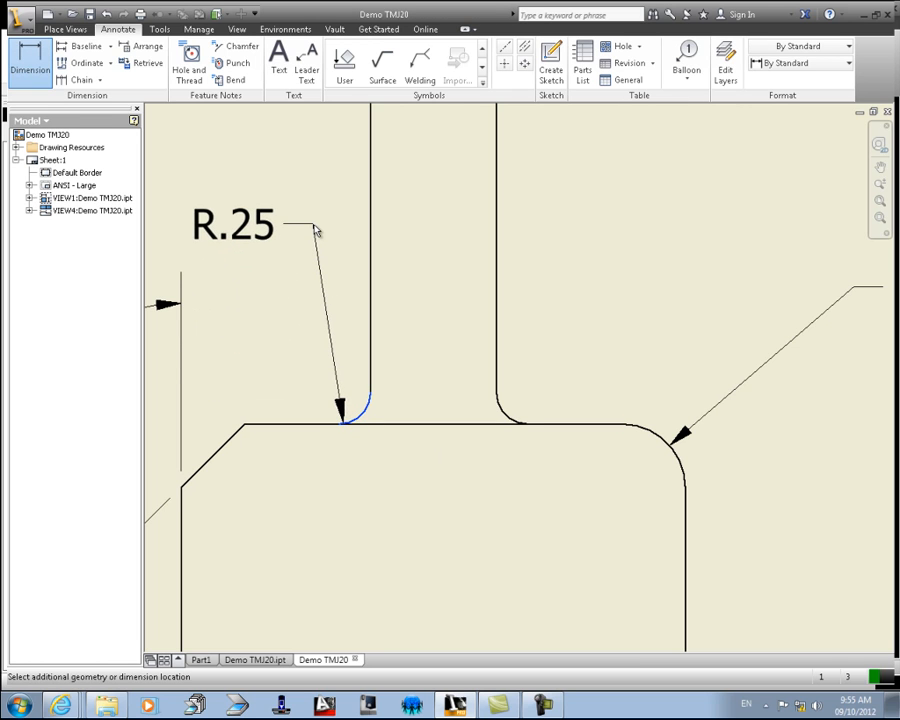
pyautogui.click(313, 226)
pyautogui.scroll(-5, 338, 421)
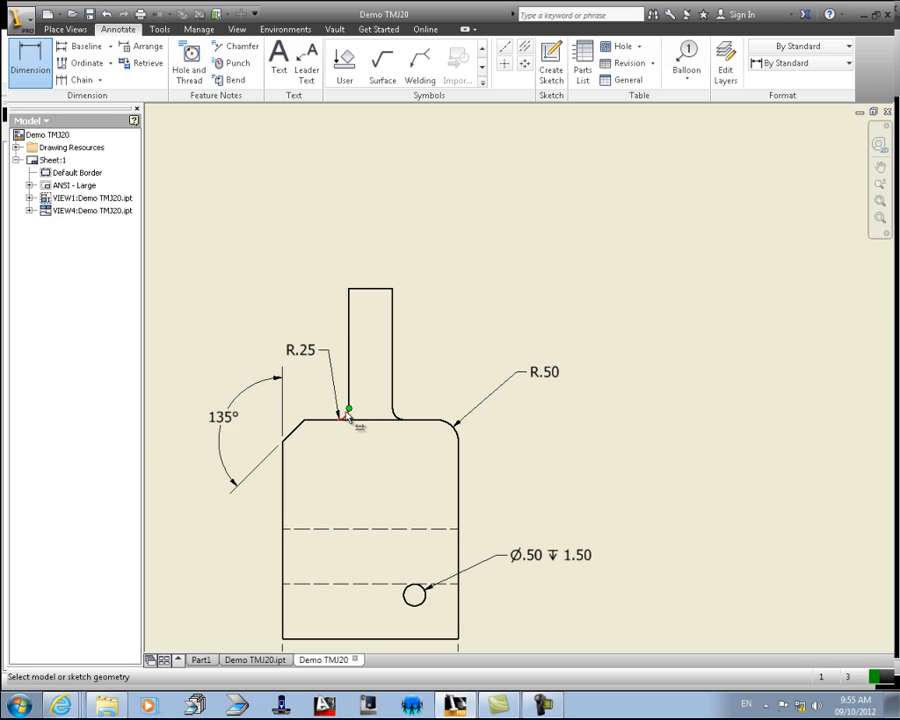
pyautogui.scroll(5, 352, 421)
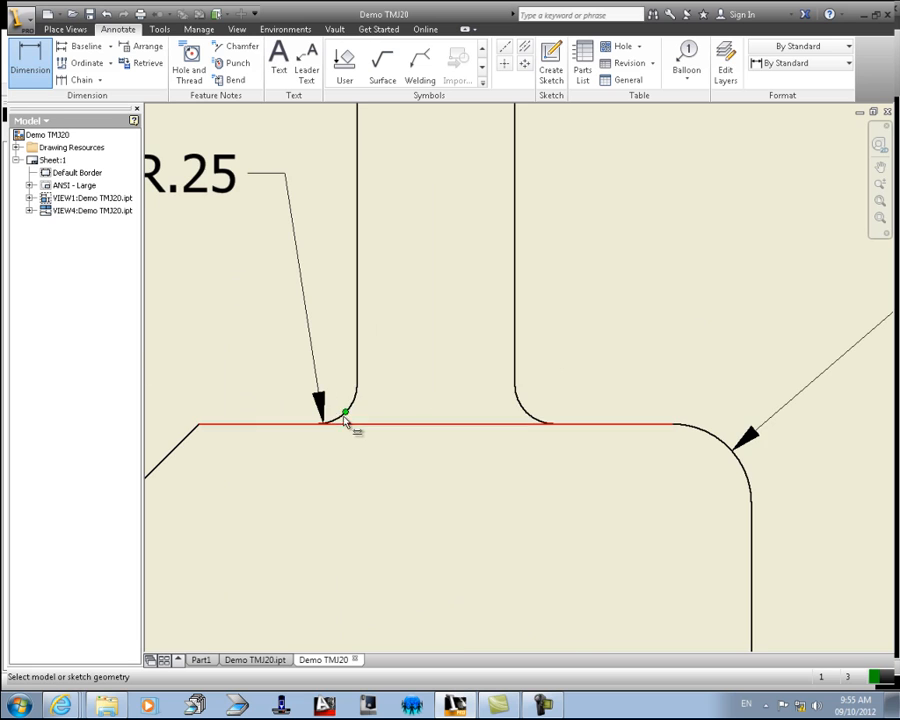
pyautogui.click(540, 424)
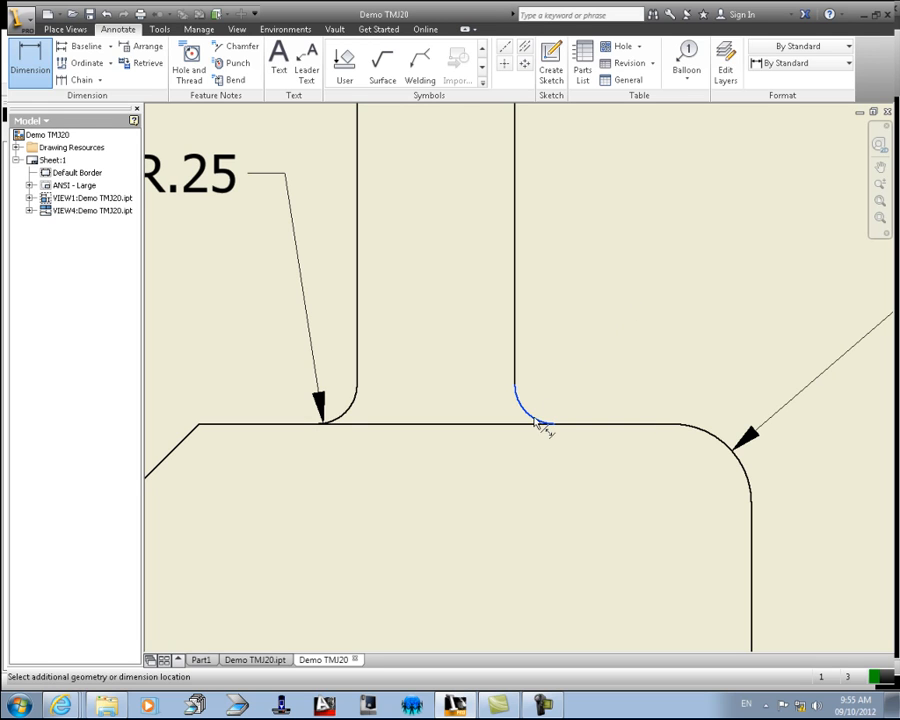
pyautogui.press('Escape')
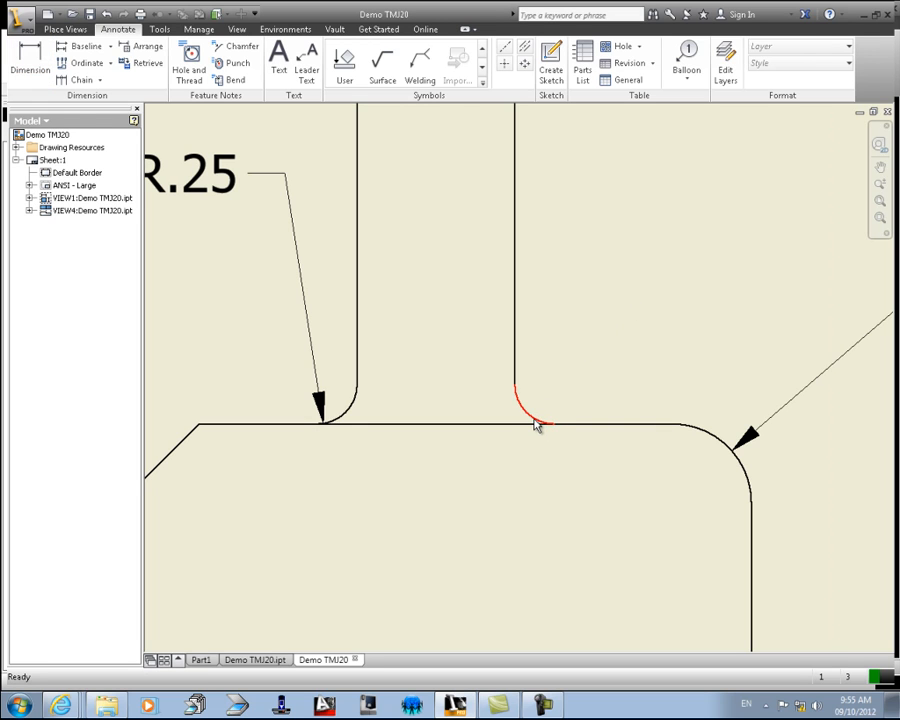
pyautogui.press('d')
pyautogui.click(536, 424)
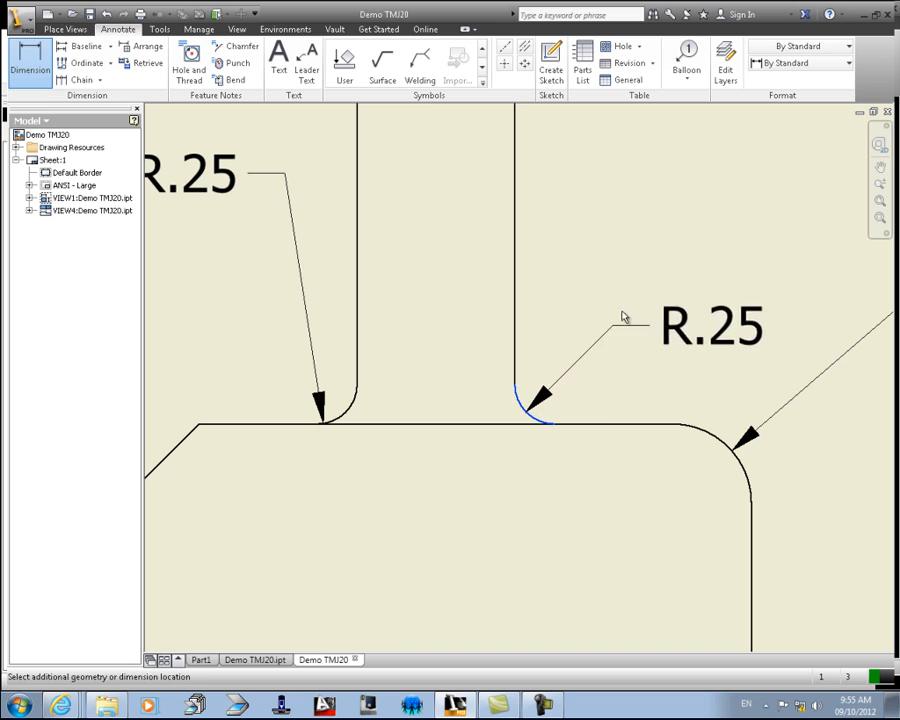
pyautogui.press('Escape')
# Step: Dimension the diameter of the large hole in the right-hand projected view, placing the text to the right of the block
pyautogui.scroll(-5, 538, 342)
pyautogui.moveTo(538, 342)
pyautogui.mouseDown(button='middle')
pyautogui.moveTo(446, 301)
pyautogui.moveTo(318, 316)
pyautogui.mouseUp(button='middle')
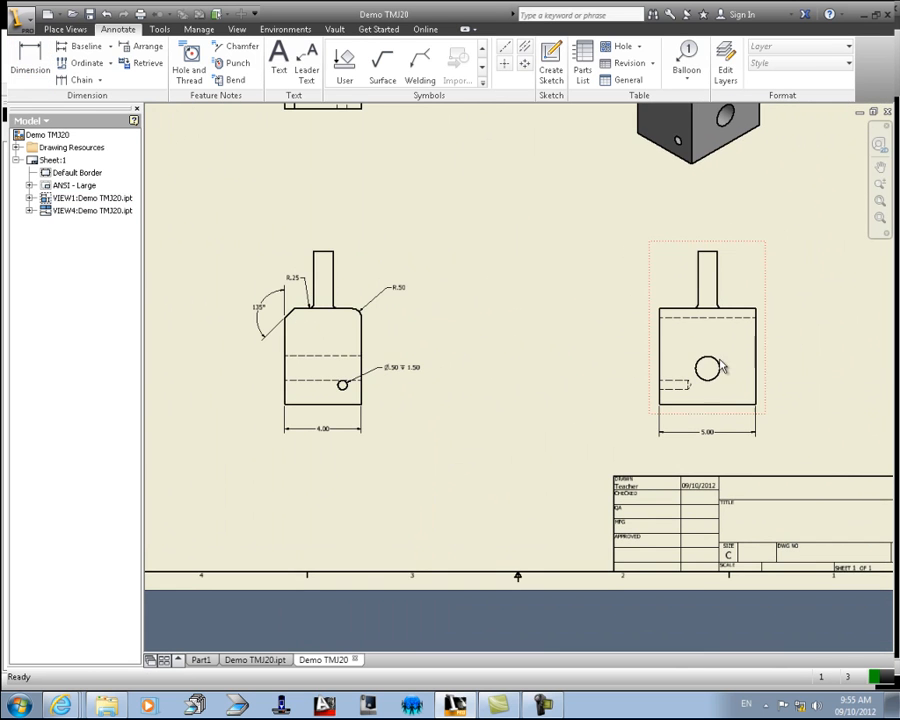
pyautogui.press('d')
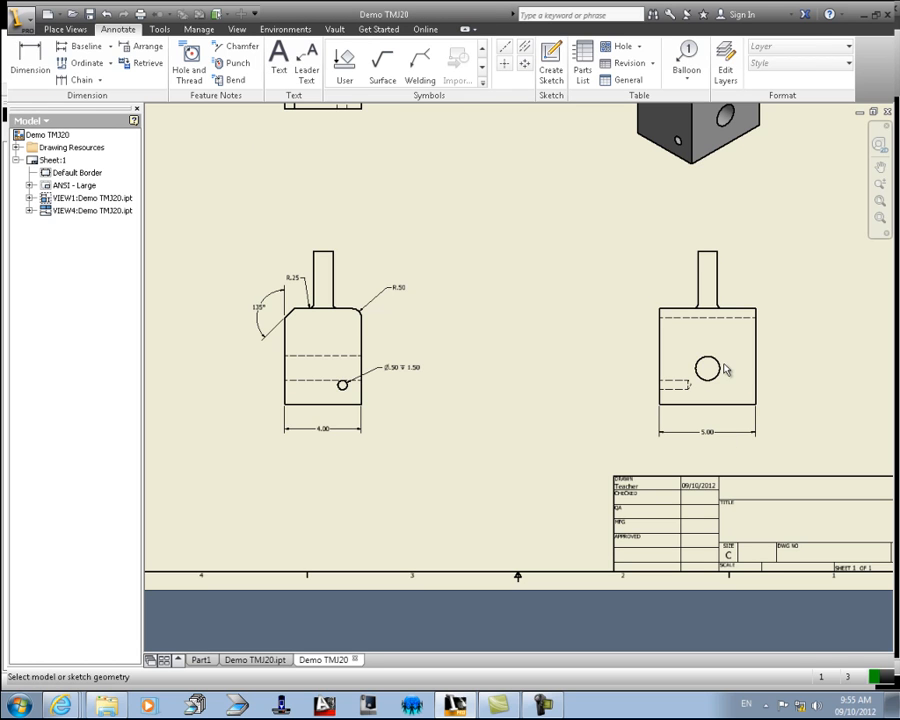
pyautogui.click(720, 368)
pyautogui.click(797, 330)
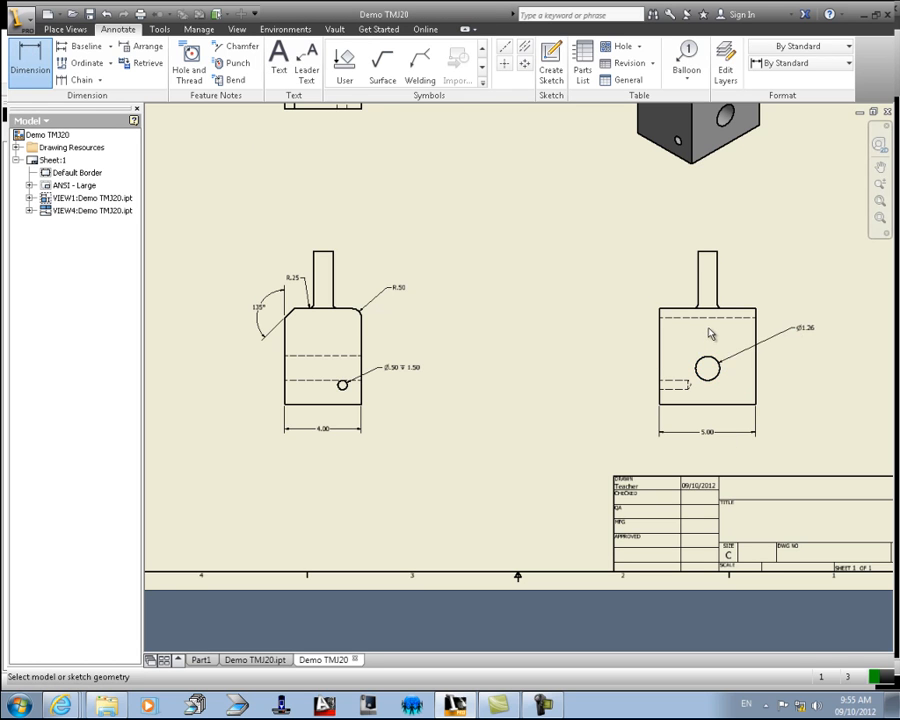
pyautogui.scroll(-3, 710, 334)
pyautogui.moveTo(710, 334)
pyautogui.mouseDown(button='middle')
pyautogui.moveTo(575, 390)
pyautogui.moveTo(592, 358)
pyautogui.mouseUp(button='middle')
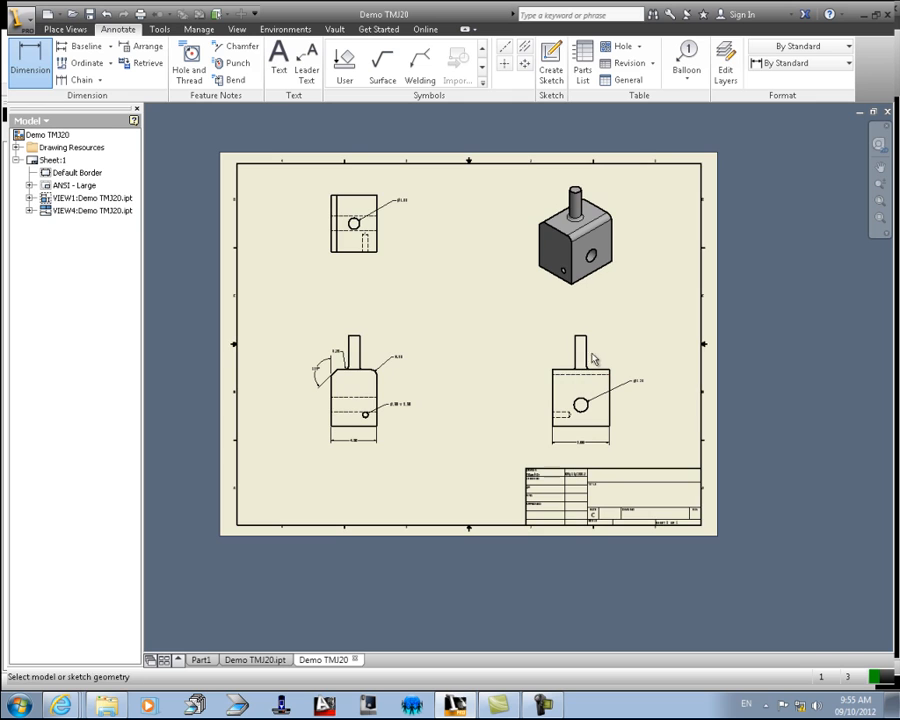
# Step: Dimension the post's height above the block in the right-hand projected view, placing the dimension to the right of the post
pyautogui.scroll(2, 553, 331)
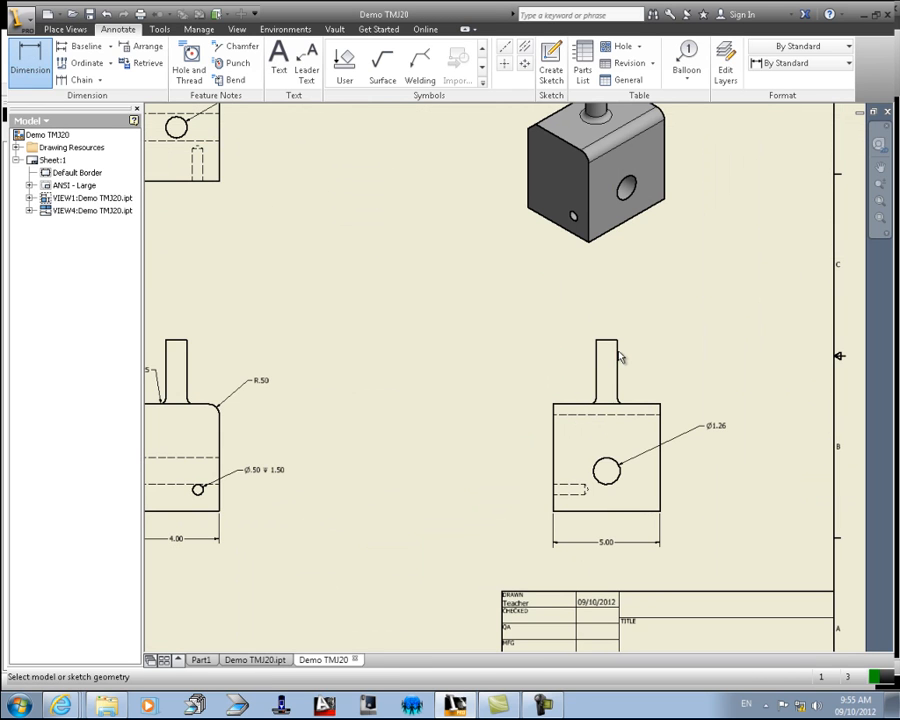
pyautogui.click(617, 342)
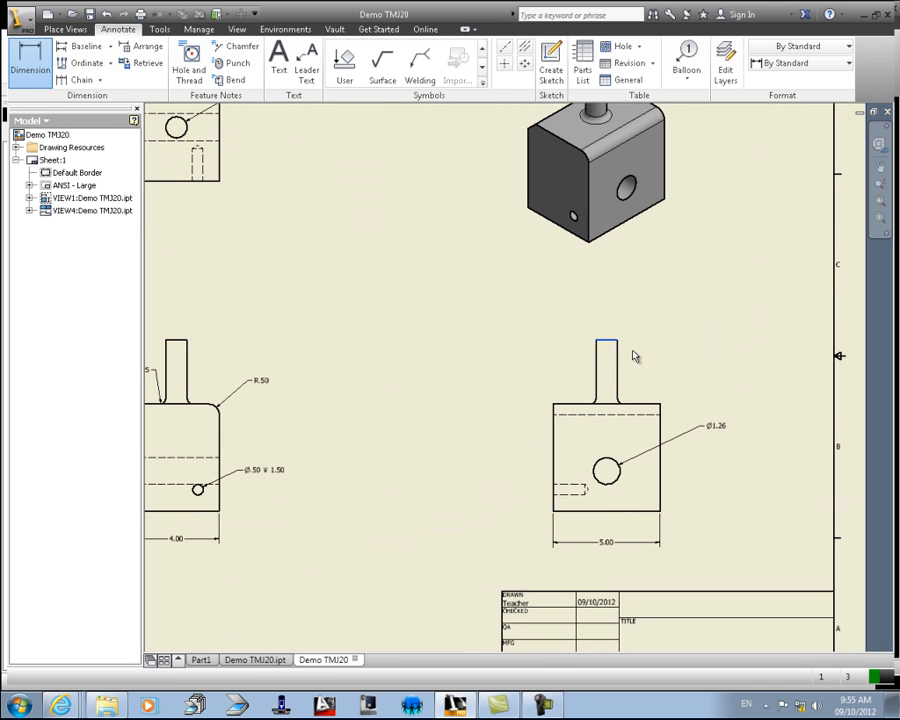
pyautogui.click(660, 402)
pyautogui.click(688, 366)
pyautogui.press('Escape')
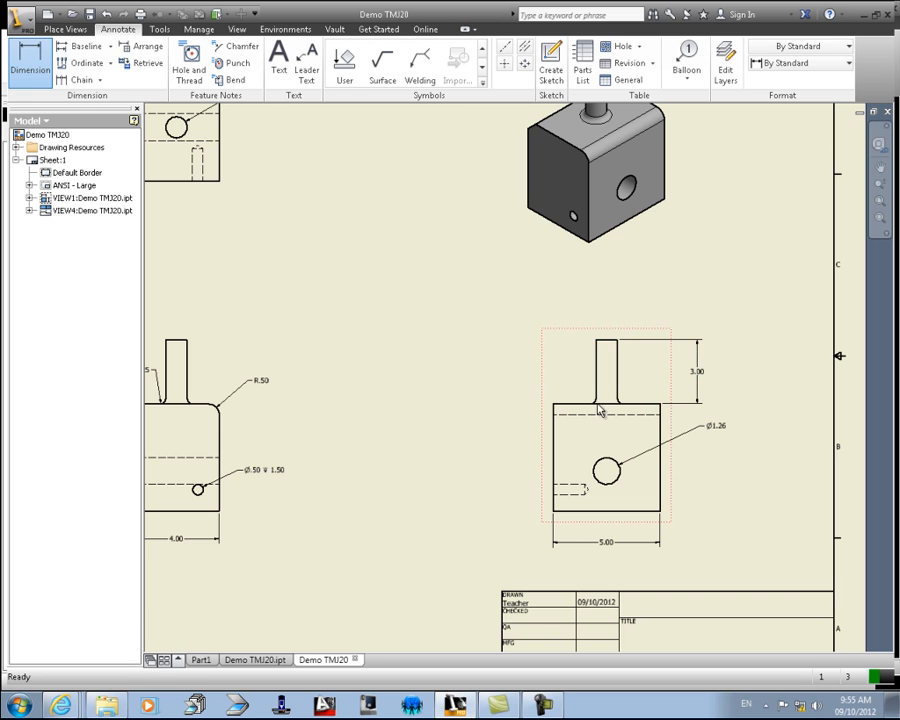
# Step: Save the drawing in My Documents as Demo TMJ20, using the Inventor Drawing Files (*.idw) type
pyautogui.press('Home')
pyautogui.moveTo(576, 462)
pyautogui.mouseDown(button='middle')
pyautogui.moveTo(466, 382)
pyautogui.moveTo(510, 430)
pyautogui.moveTo(544, 445)
pyautogui.mouseUp(button='middle')
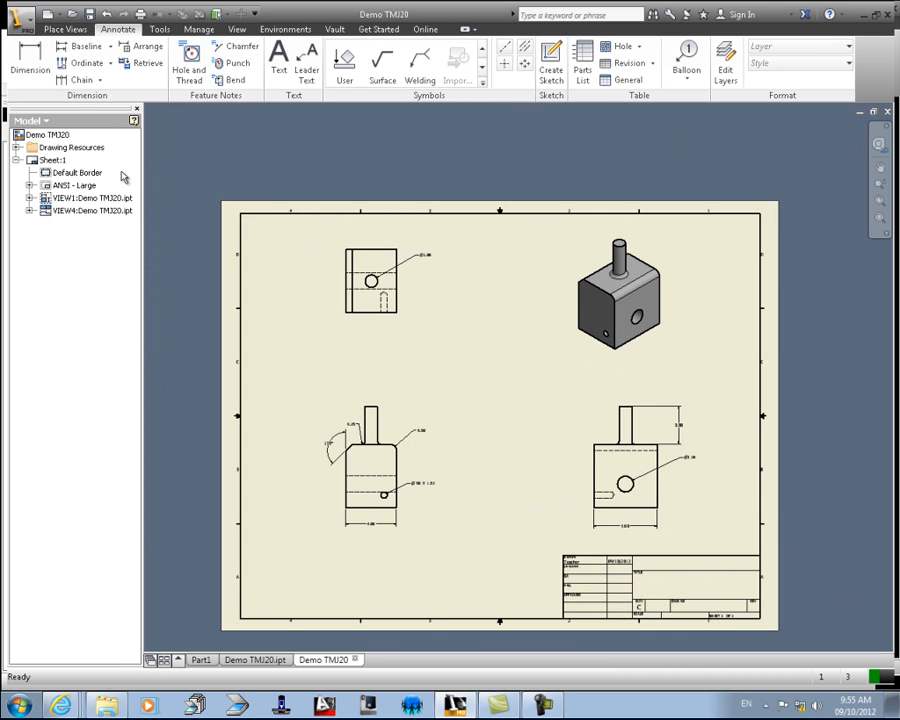
pyautogui.click(89, 15)
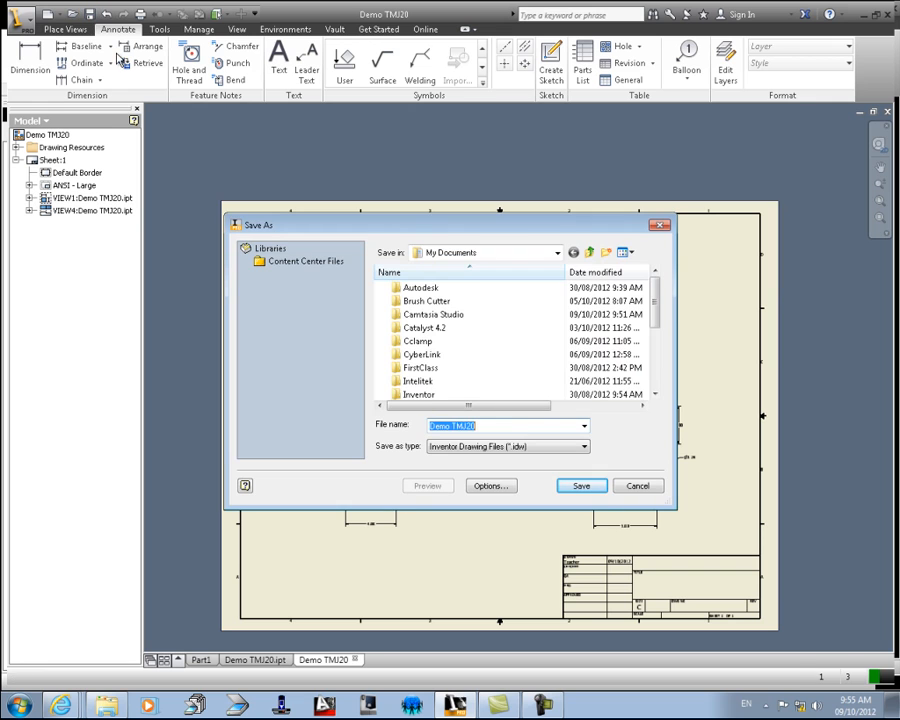
pyautogui.click(577, 490)
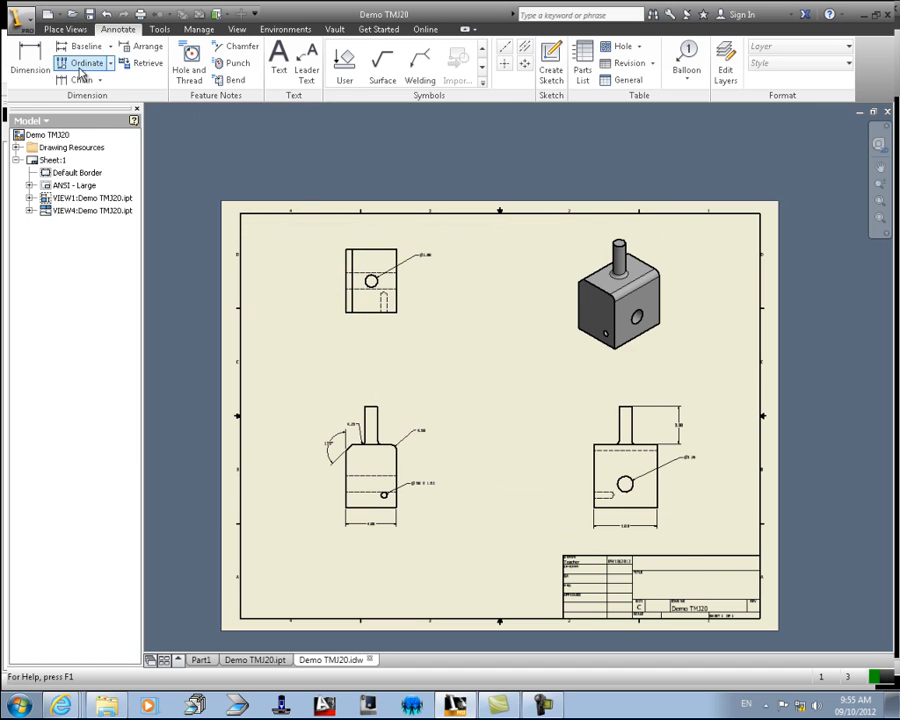
# Step: Set the print scale of the current sheet to Best fit, preview the sheet and proceed to printing it
pyautogui.click(19, 20)
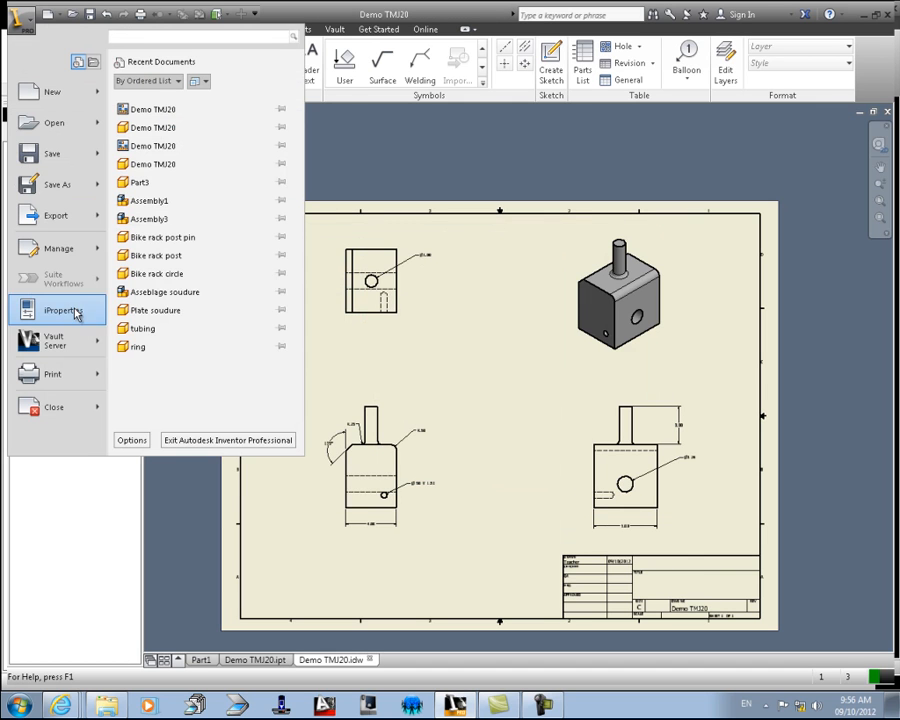
pyautogui.click(72, 376)
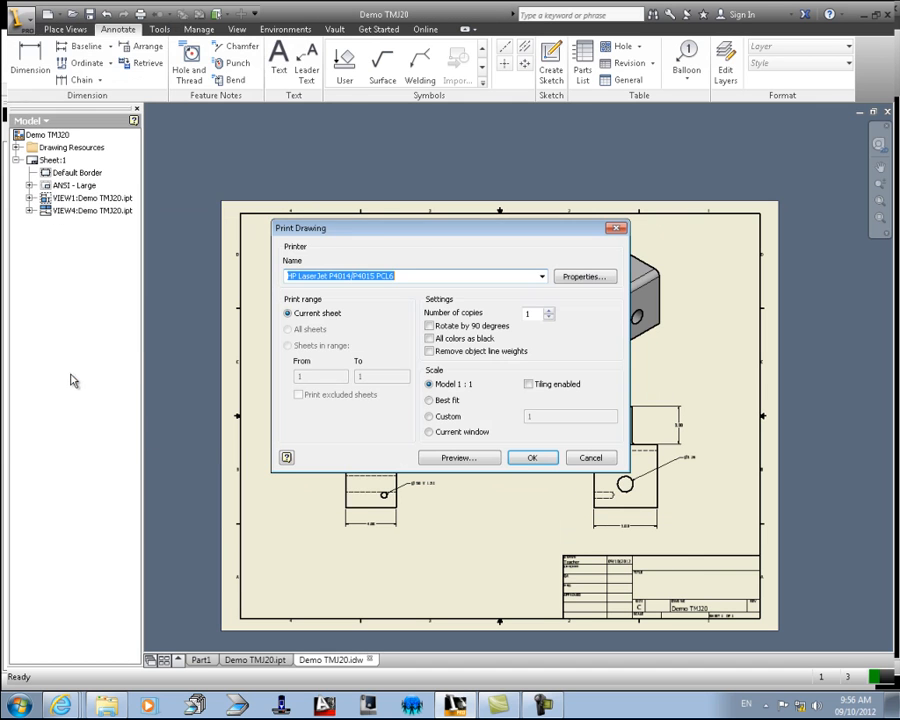
pyautogui.click(431, 401)
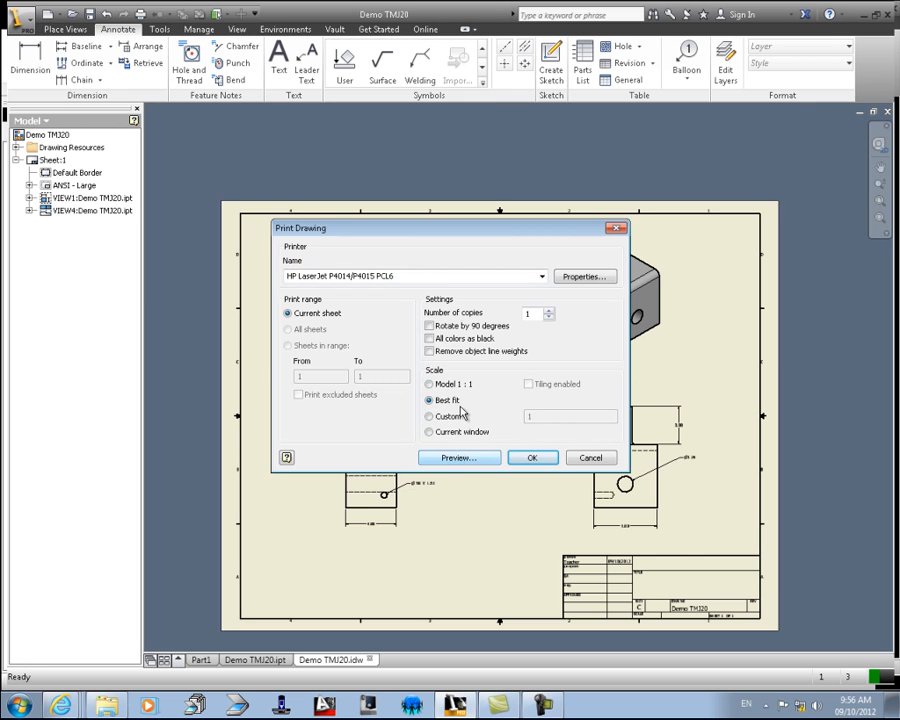
pyautogui.click(465, 459)
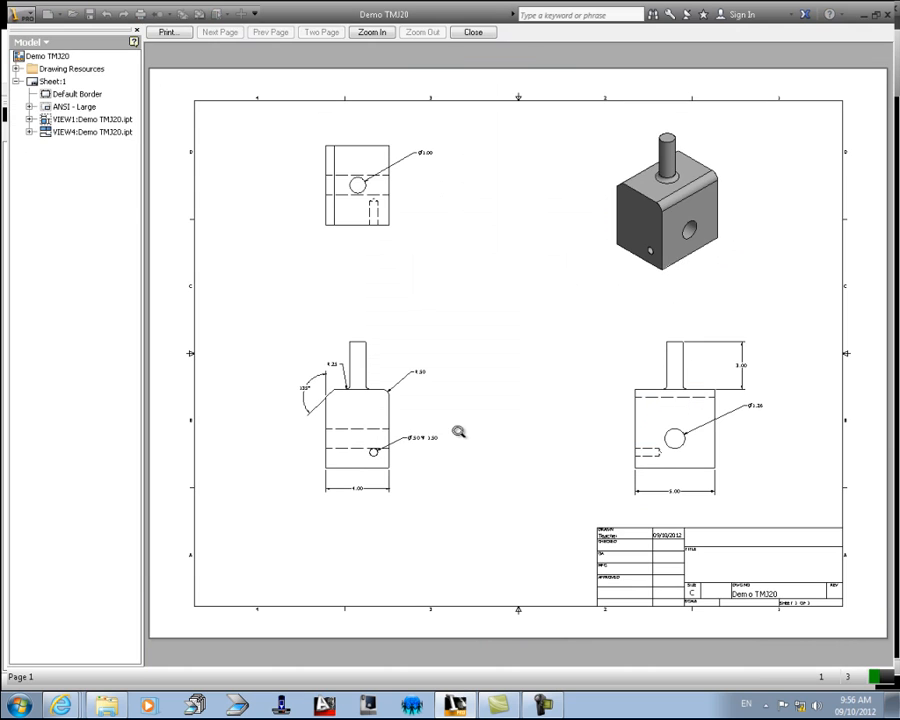
pyautogui.click(166, 33)
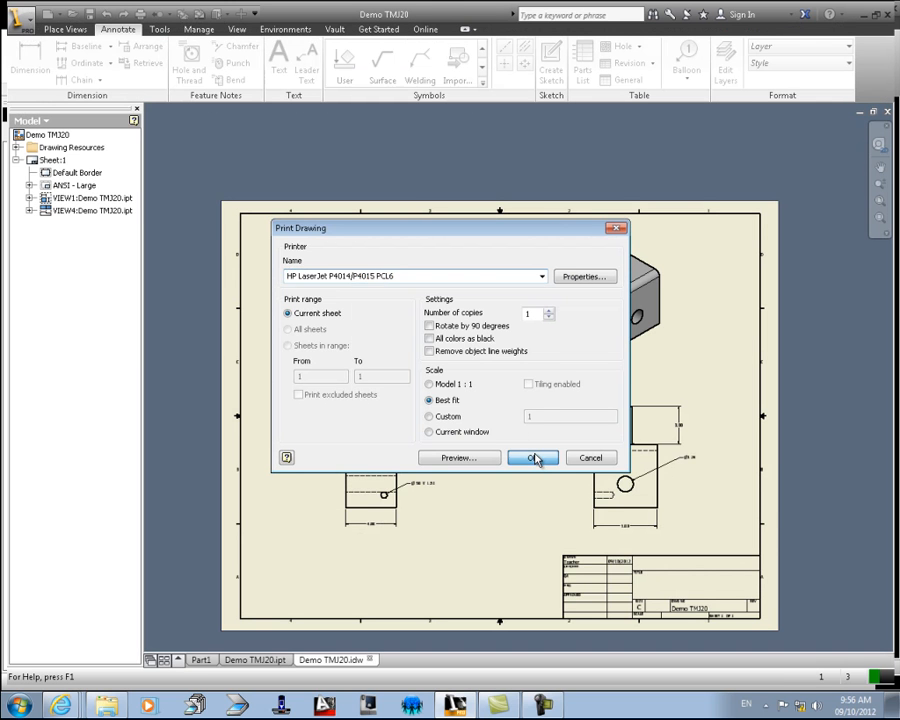